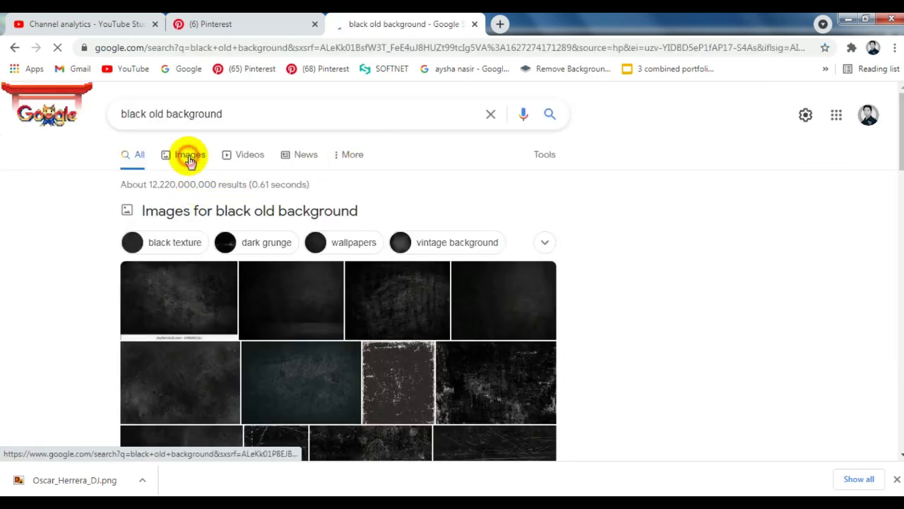
Show image results for "black old background" and copy the iStock old black grunge texture image.
click(189, 156)
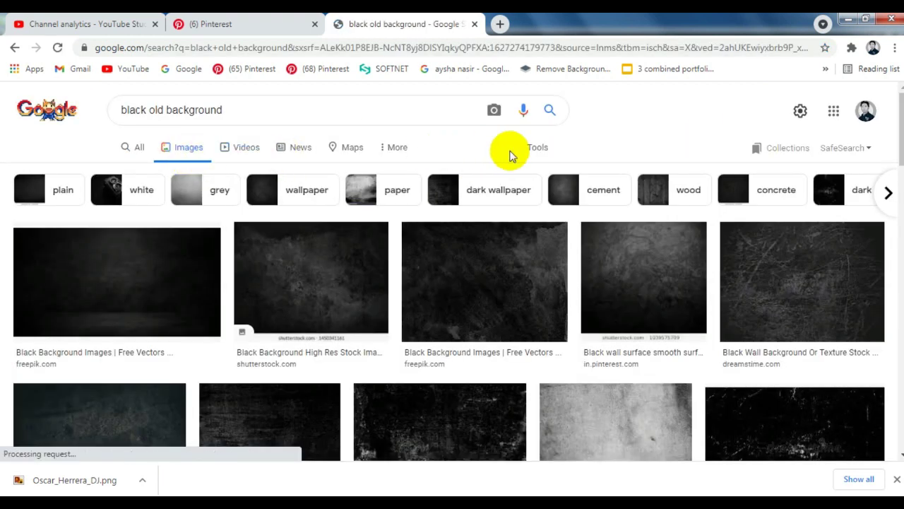
scroll(512, 156, down, 3)
scroll(512, 155, down, 1)
scroll(512, 155, down, 2)
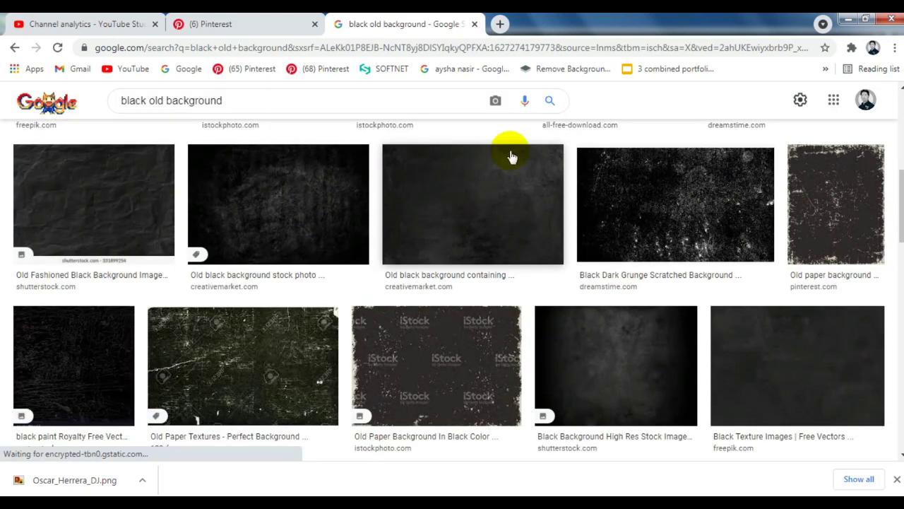
scroll(513, 156, up, 3)
scroll(512, 155, up, 1)
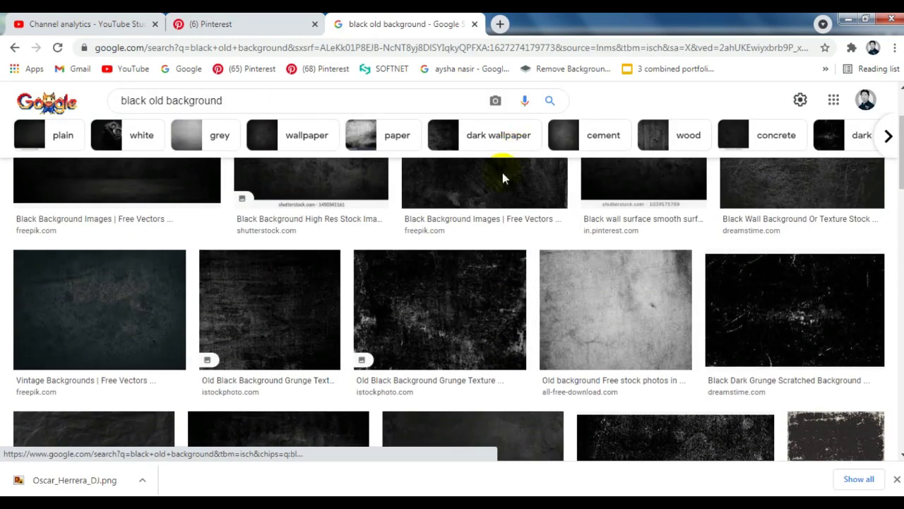
click(460, 277)
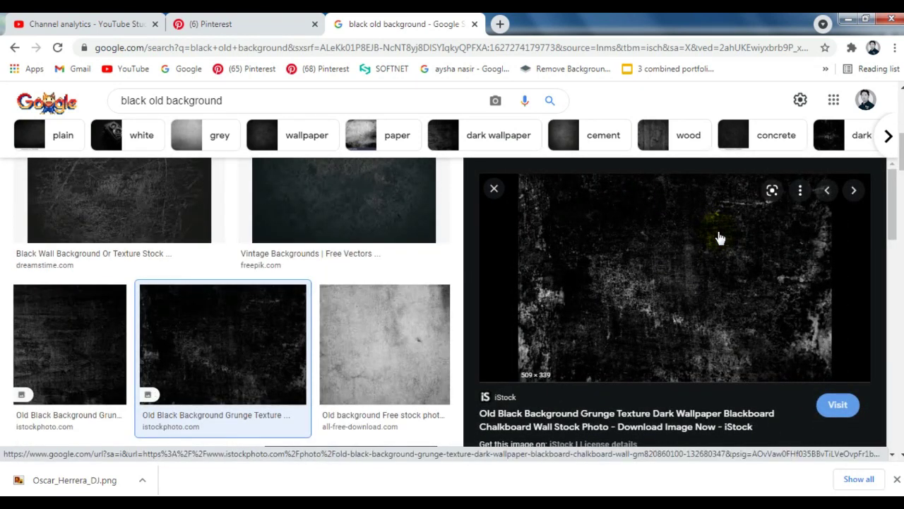
right_click(719, 238)
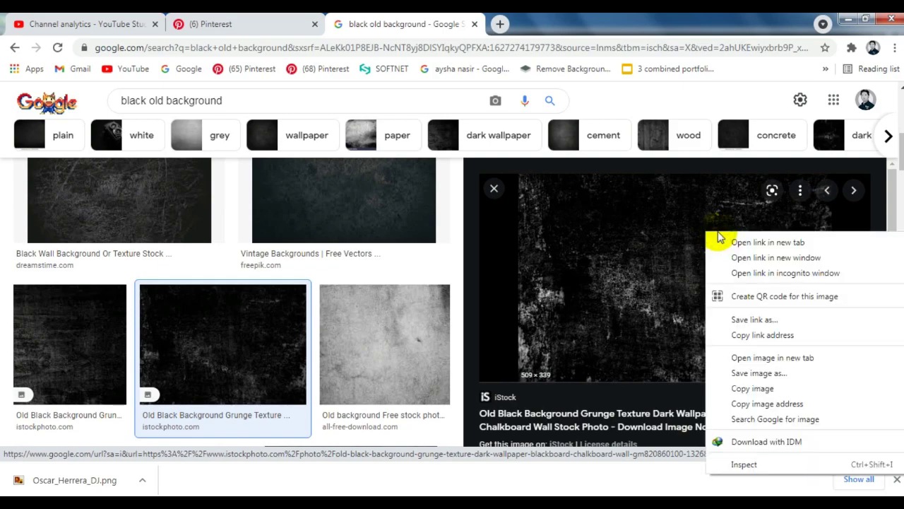
click(735, 389)
Switch to CorelDRAW and paste the copied black grunge texture onto the page.
key(alt+Tab)
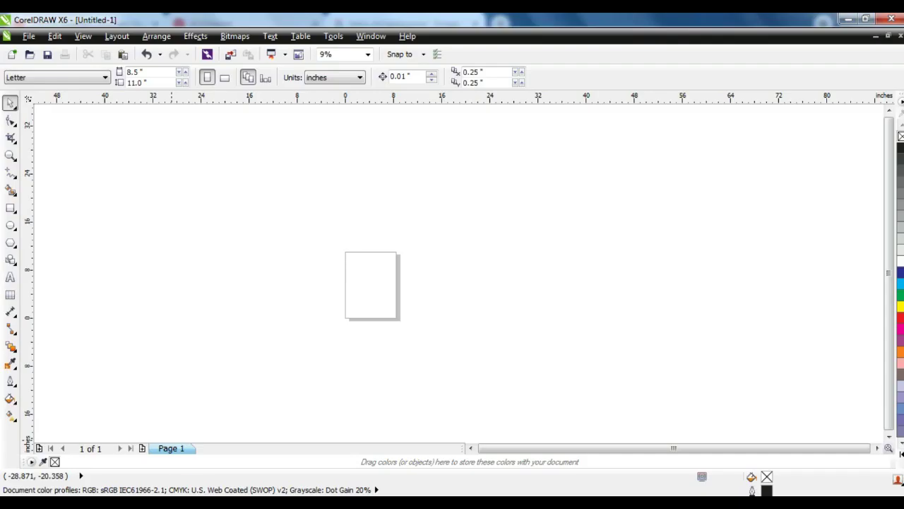
right_click(276, 265)
click(299, 349)
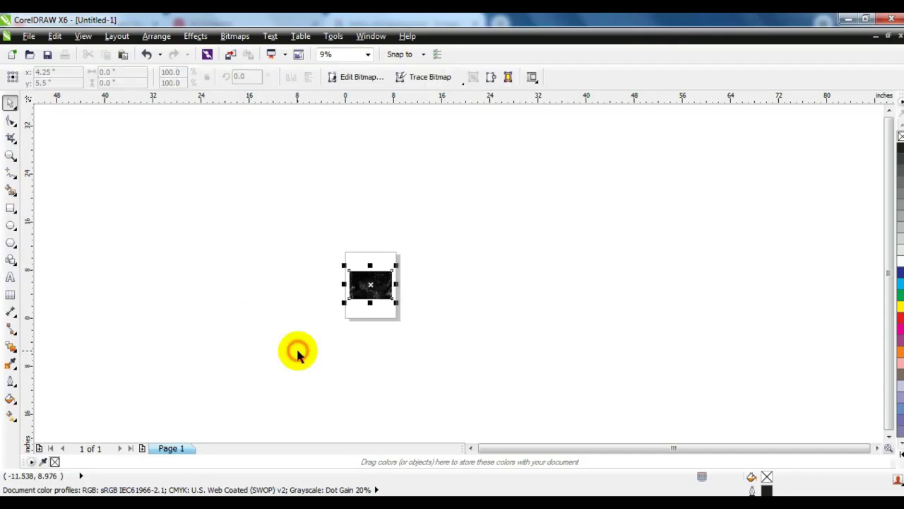
click(9, 161)
click(379, 298)
drag(254, 96, 258, 125)
key(Delete)
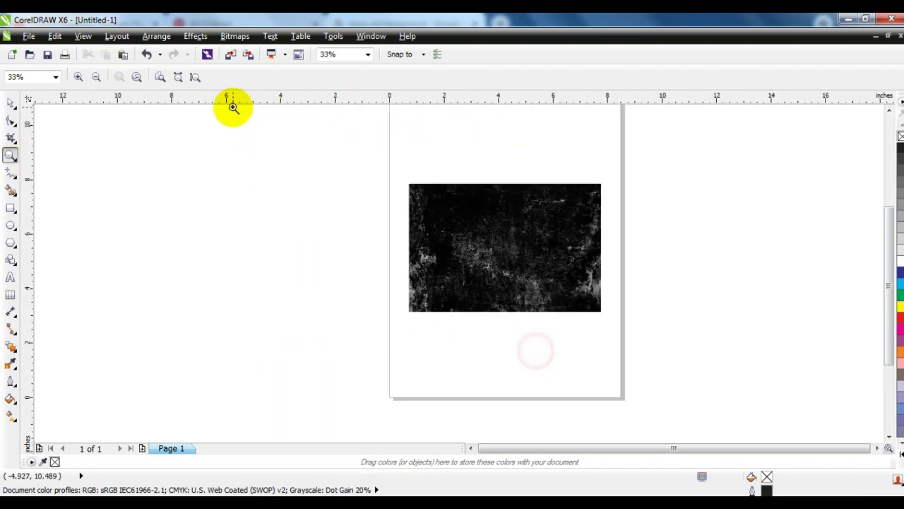
click(10, 104)
Switch to the browser and search Google Images for "vector wavy lines".
key(alt+Tab)
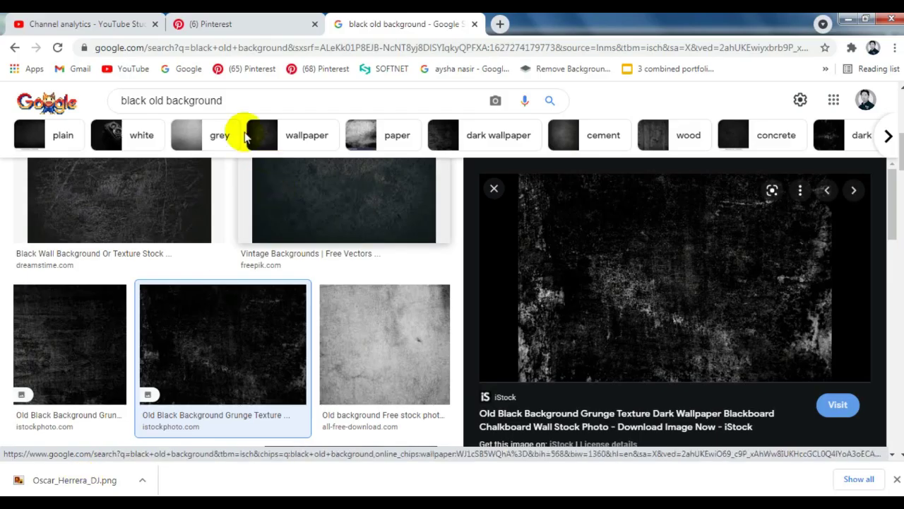
drag(233, 97, 79, 105)
text(vector)
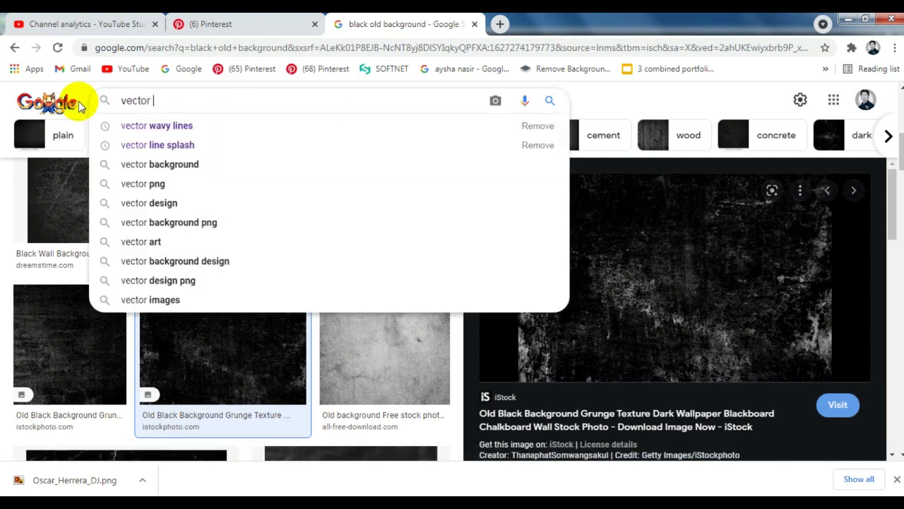
text( wa)
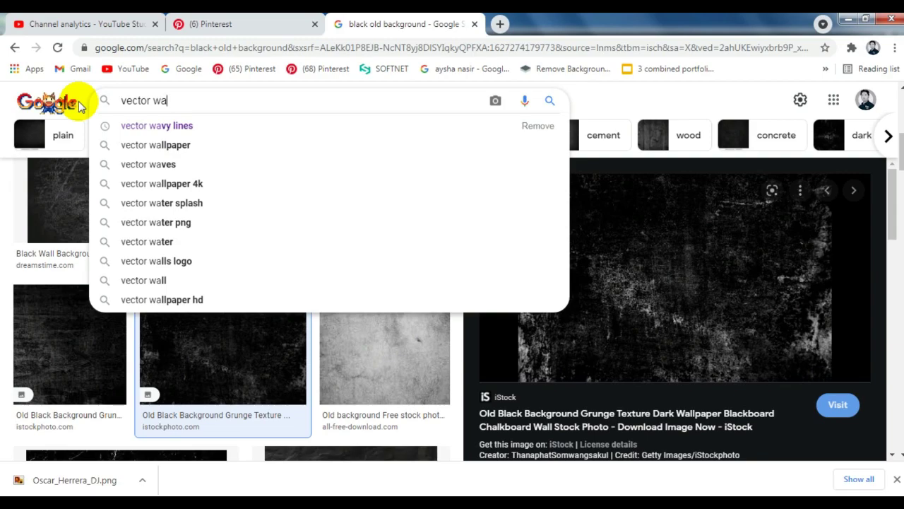
key(Down)
key(Return)
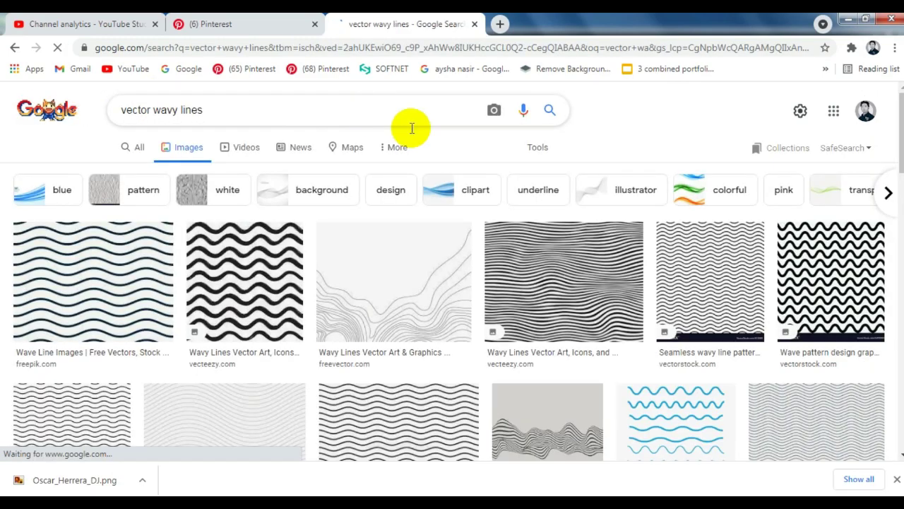
Open the black-and-white wavy line optical illusion among the related images and copy it.
scroll(434, 131, down, 7)
scroll(436, 136, down, 8)
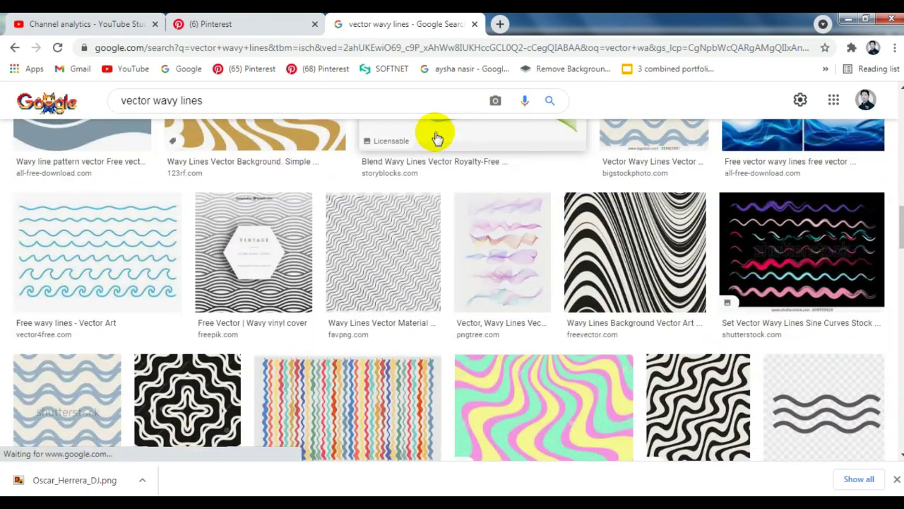
click(641, 263)
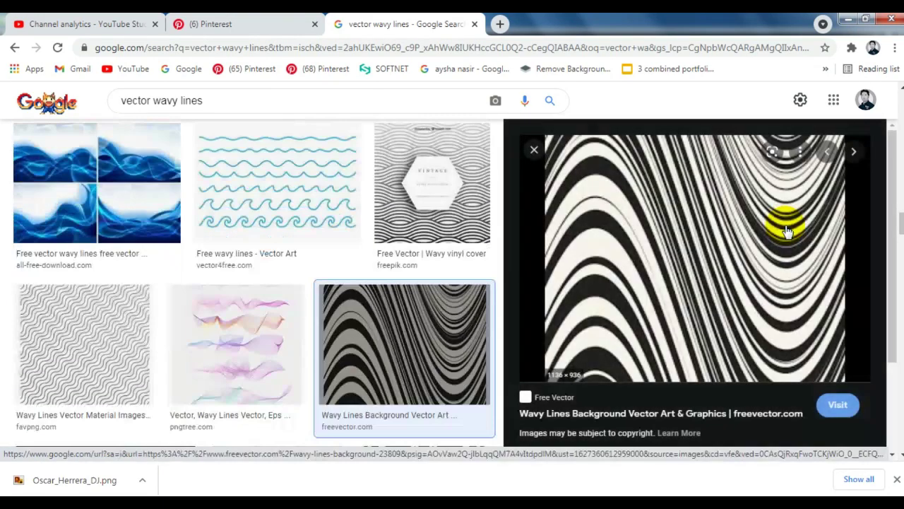
scroll(786, 231, down, 4)
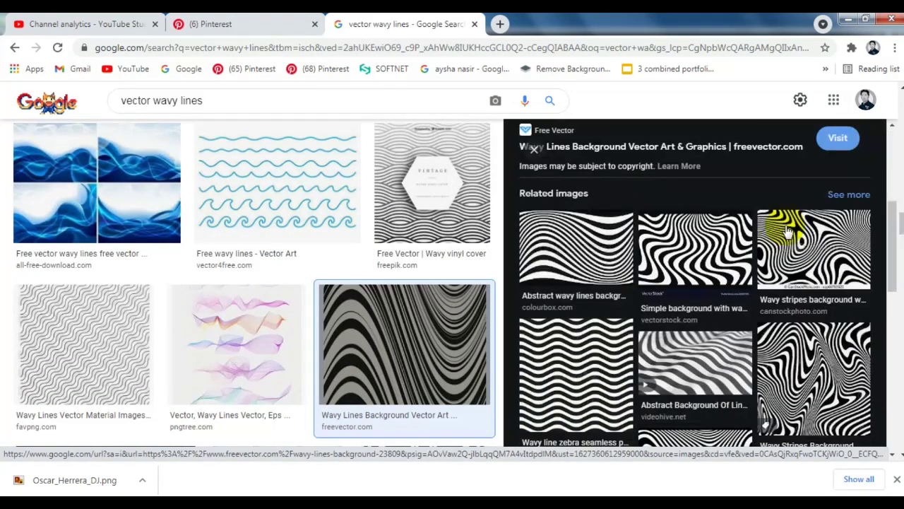
scroll(786, 231, down, 2)
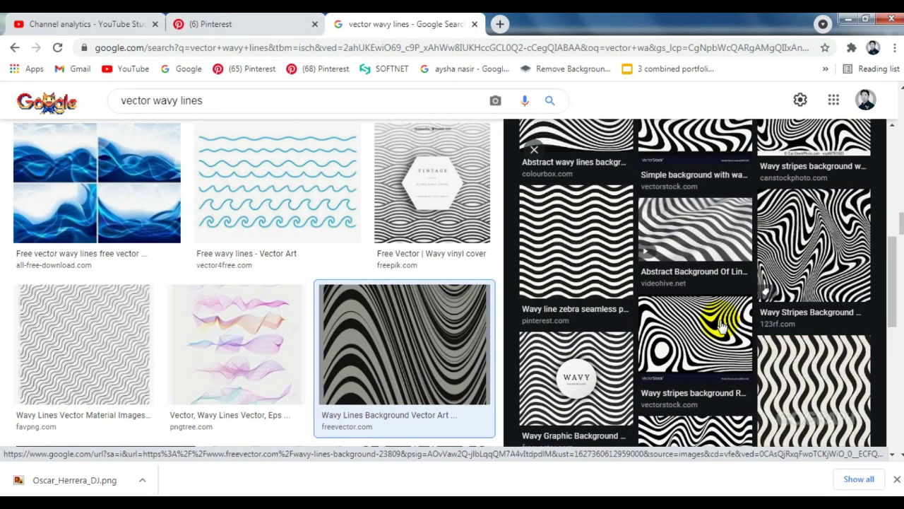
scroll(722, 325, down, 2)
click(696, 330)
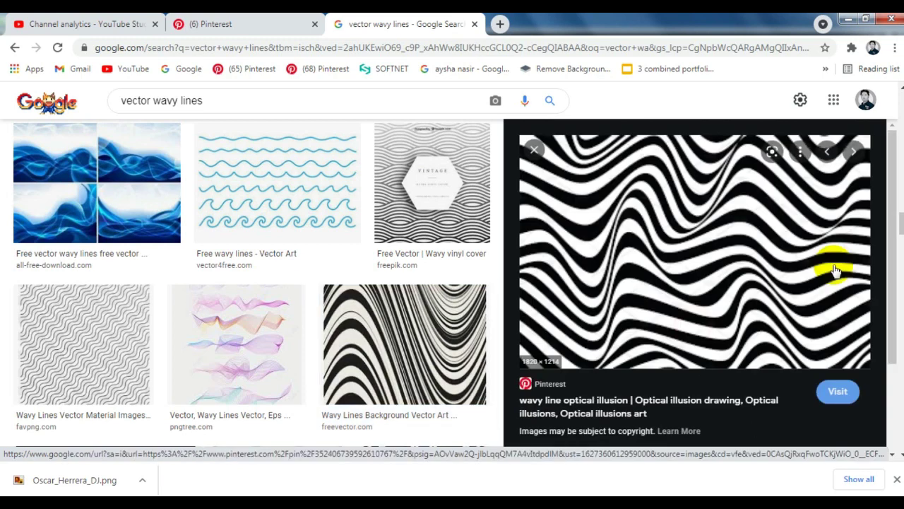
right_click(710, 237)
click(739, 389)
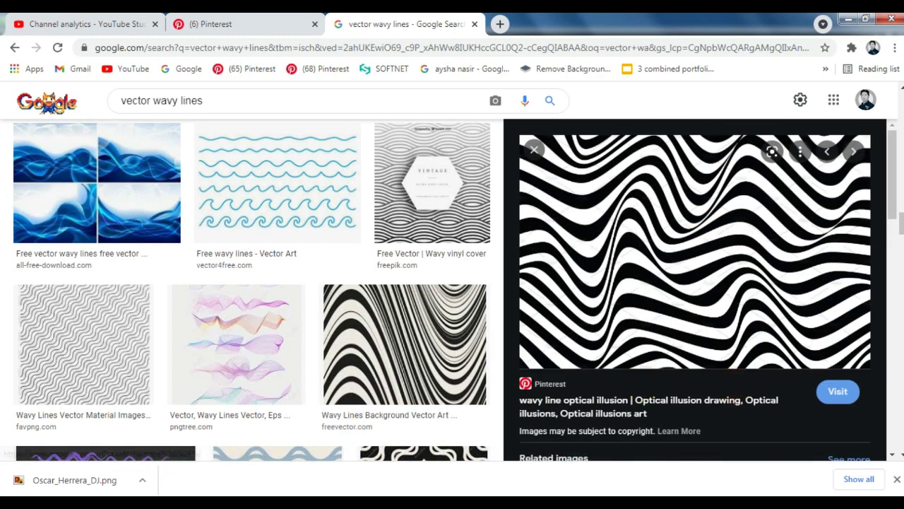
Switch to CorelDRAW, paste the wavy-line image, shrink it and place it just to the right of the page.
key(alt+Tab)
right_click(211, 266)
click(233, 352)
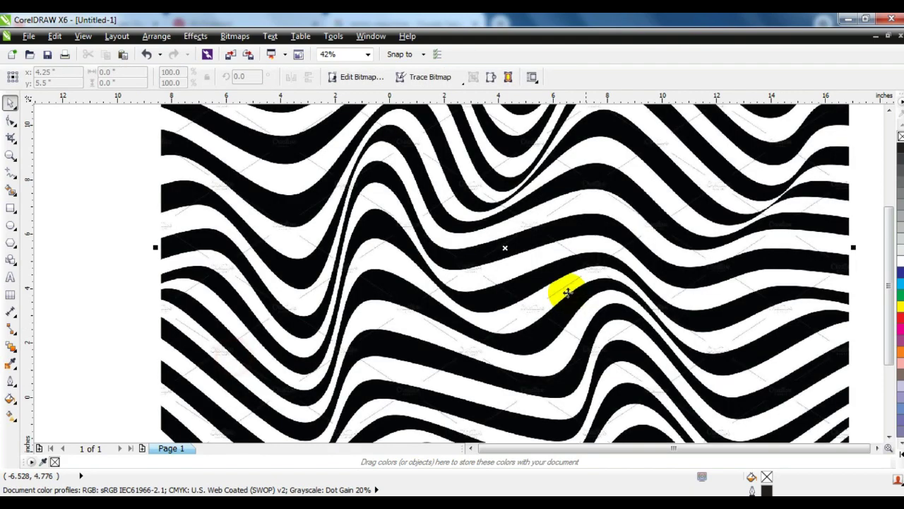
scroll(621, 226, down, 4)
drag(706, 157, 545, 267)
drag(432, 303, 662, 221)
Switch to the browser and search Google Images for "vector splash line".
key(alt+Tab)
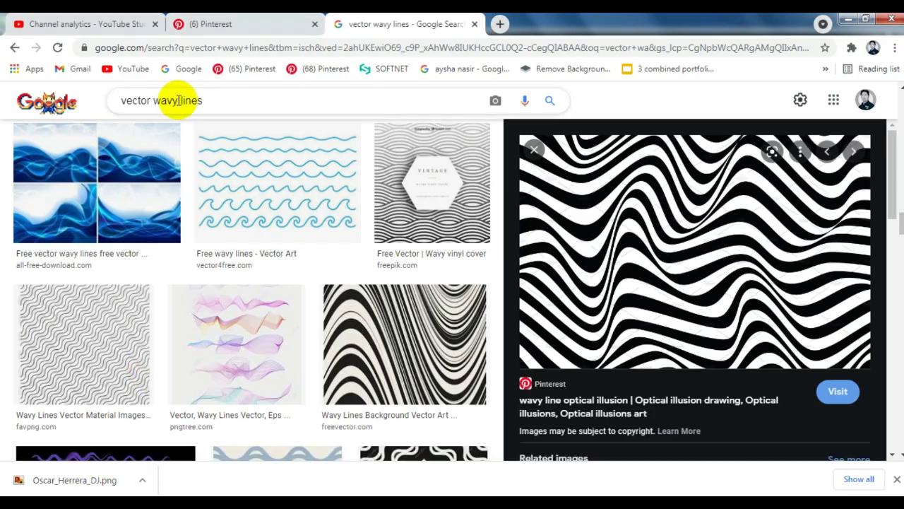
drag(153, 100, 239, 100)
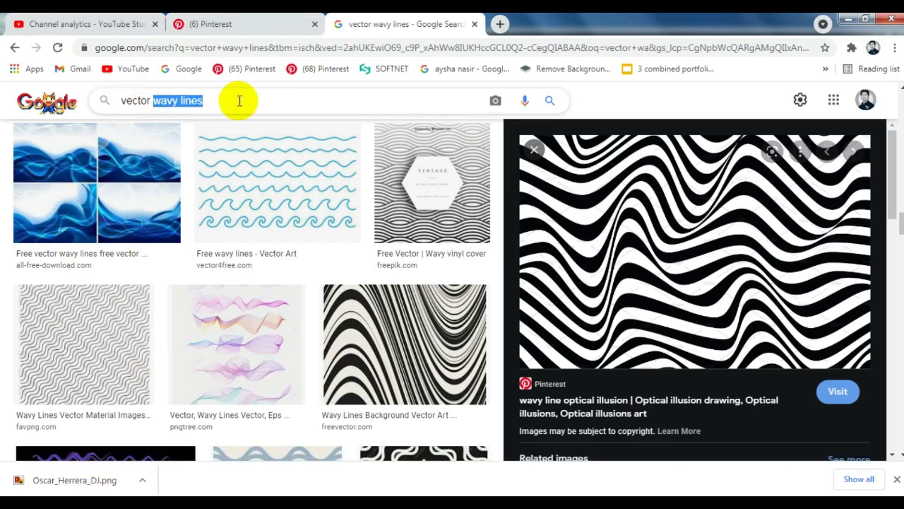
text(splash line)
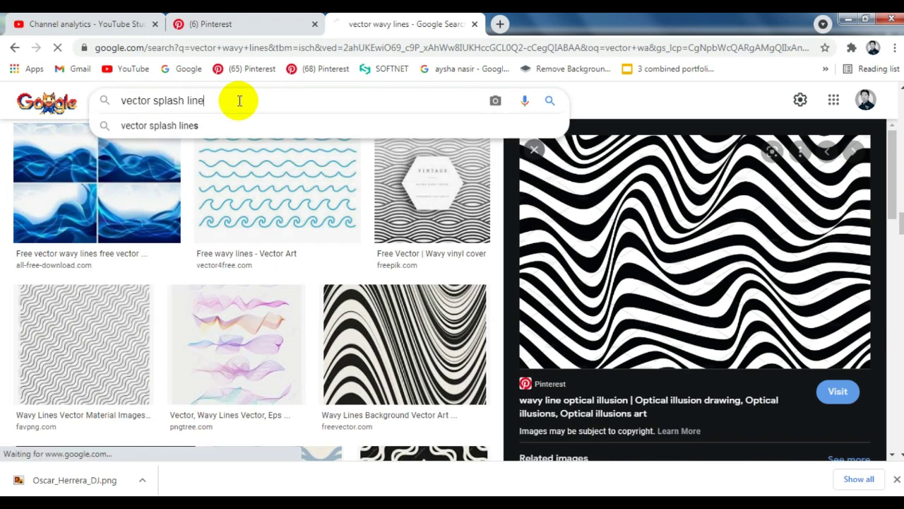
key(Return)
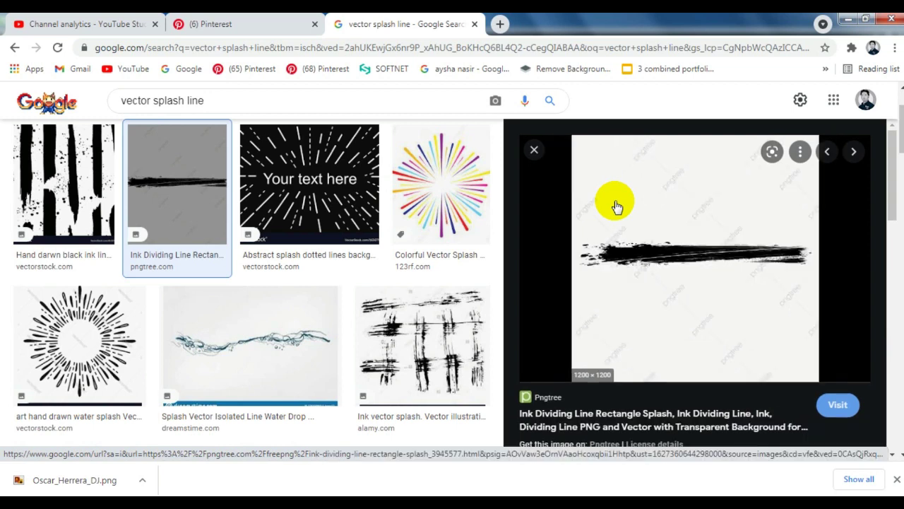
Open the Alamy grunge ink splash image with crossed black strokes and copy it.
scroll(476, 278, down, 2)
click(444, 212)
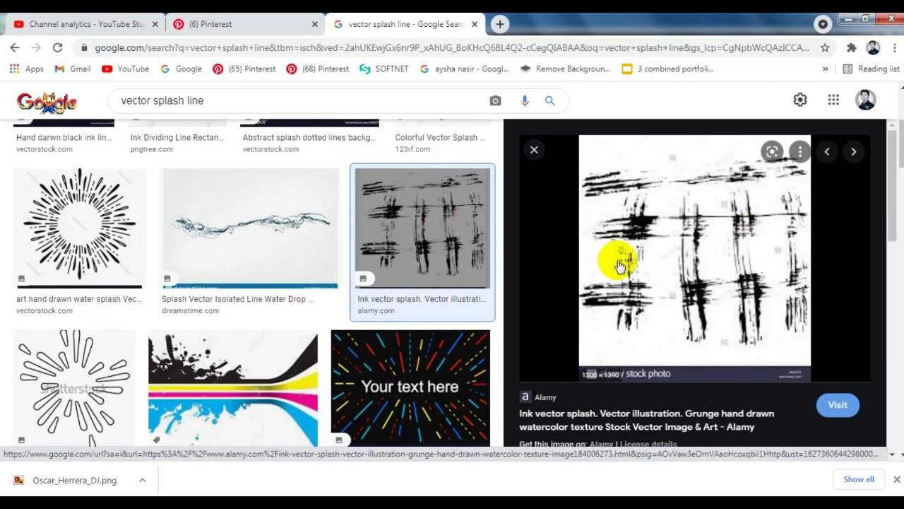
scroll(282, 262, down, 3)
scroll(686, 262, down, 4)
scroll(688, 266, up, 5)
right_click(706, 239)
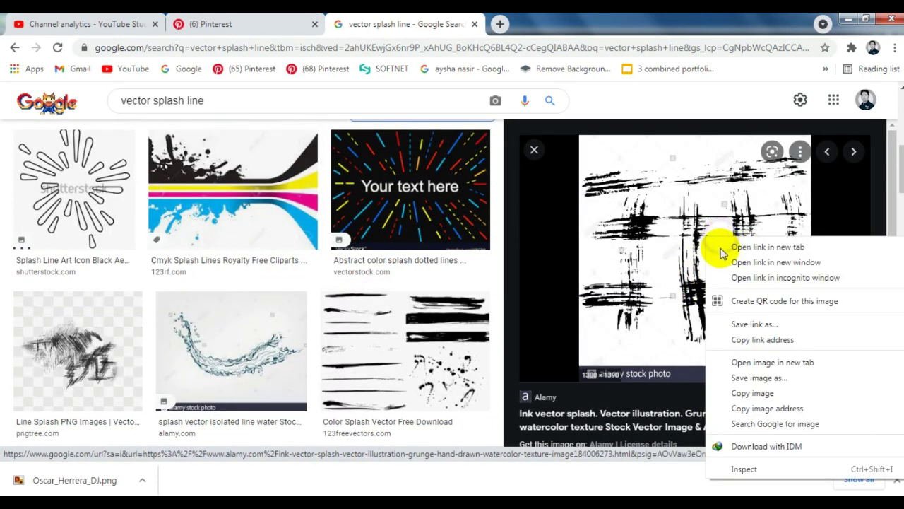
click(729, 392)
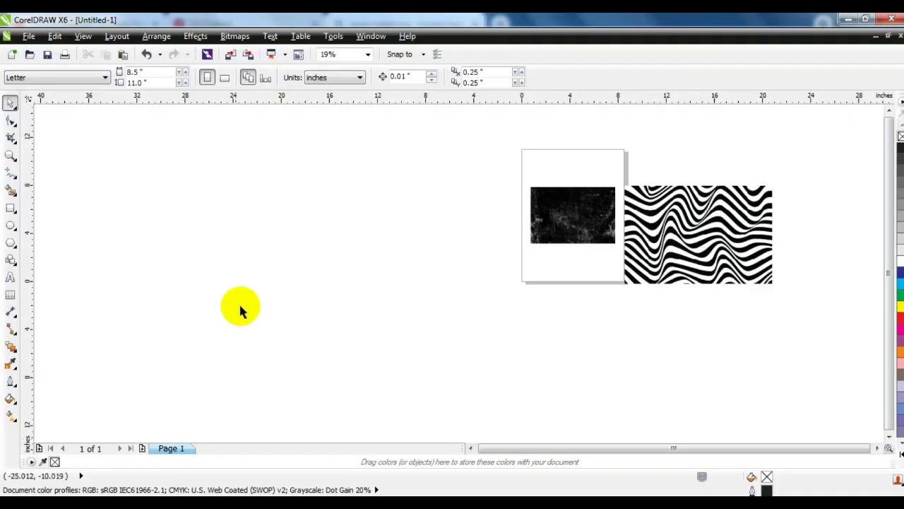
Paste the ink splash image in CorelDRAW, shrink it to about 7.2 × 7.7 inches and place it below the wavy-line image.
right_click(238, 276)
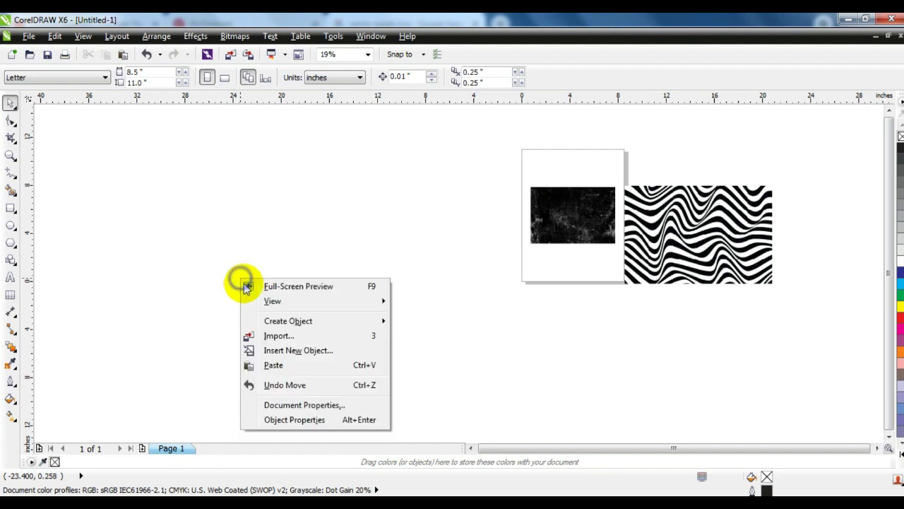
click(271, 363)
drag(606, 210, 556, 315)
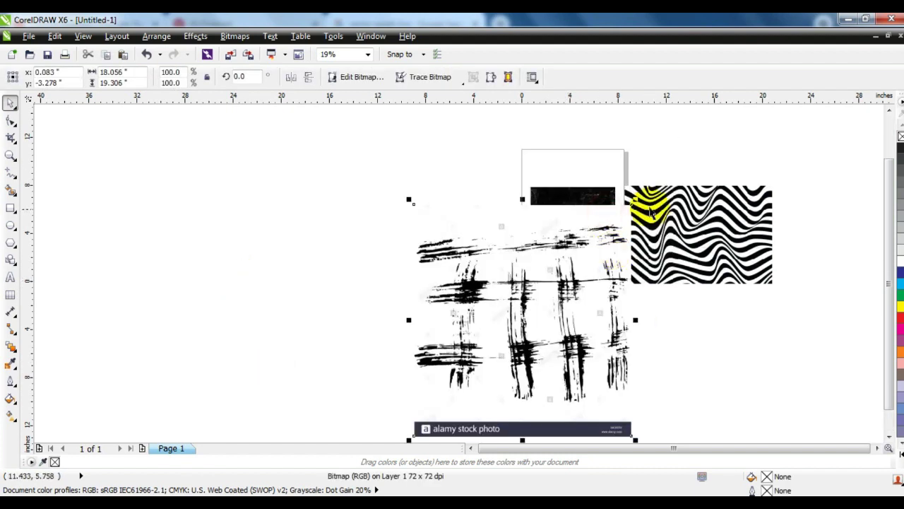
drag(628, 208, 514, 334)
drag(458, 348, 741, 317)
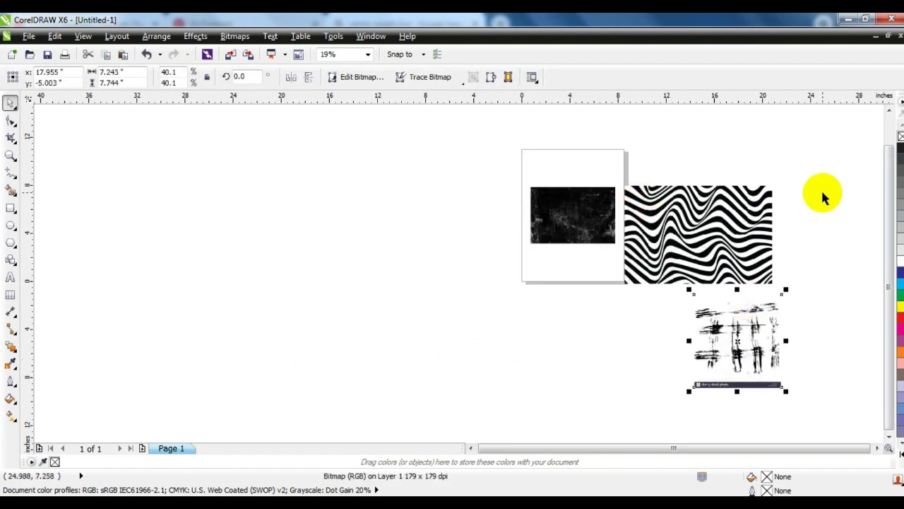
Paste the cut-out photo of the man in the cap, shrink it and place it to the right of the wavy-line image.
click(816, 179)
key(ctrl+v)
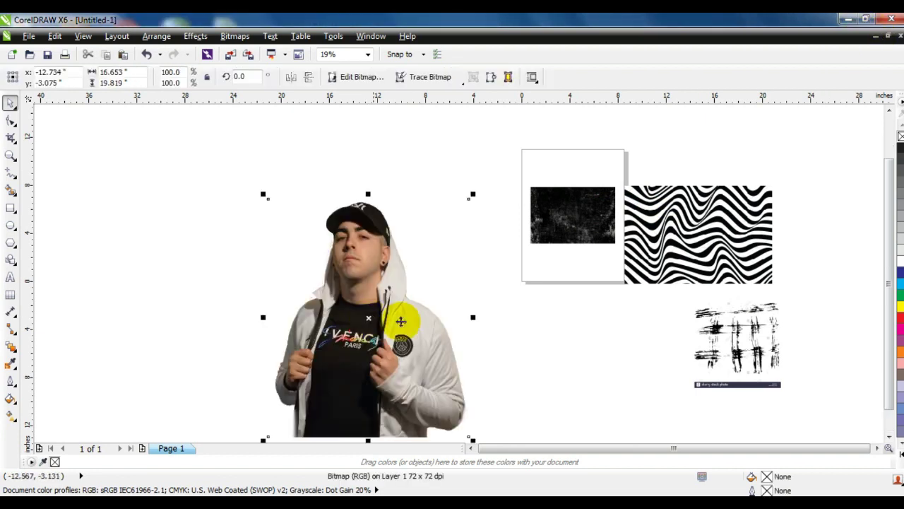
drag(473, 195, 328, 364)
drag(301, 400, 820, 269)
click(514, 348)
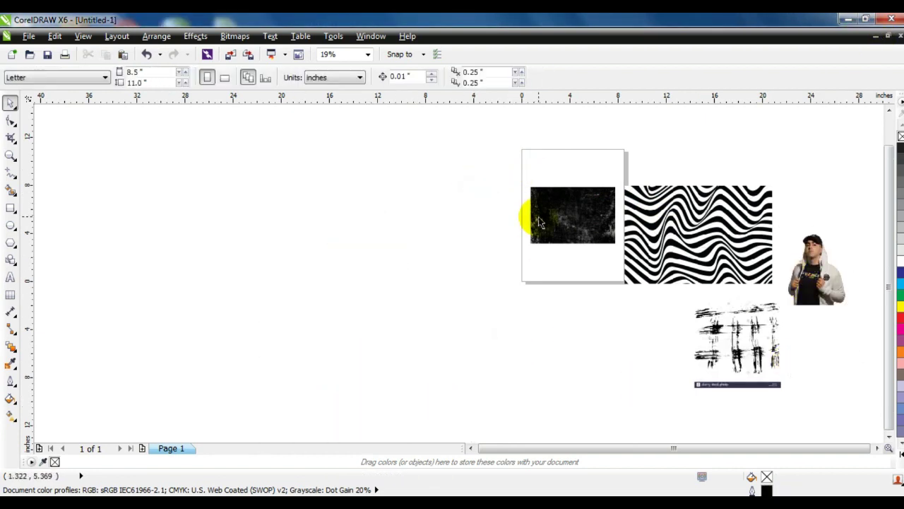
Draw a square of about 10 × 10 inches in the empty area to the left of the page.
click(9, 159)
drag(252, 121, 636, 318)
click(13, 101)
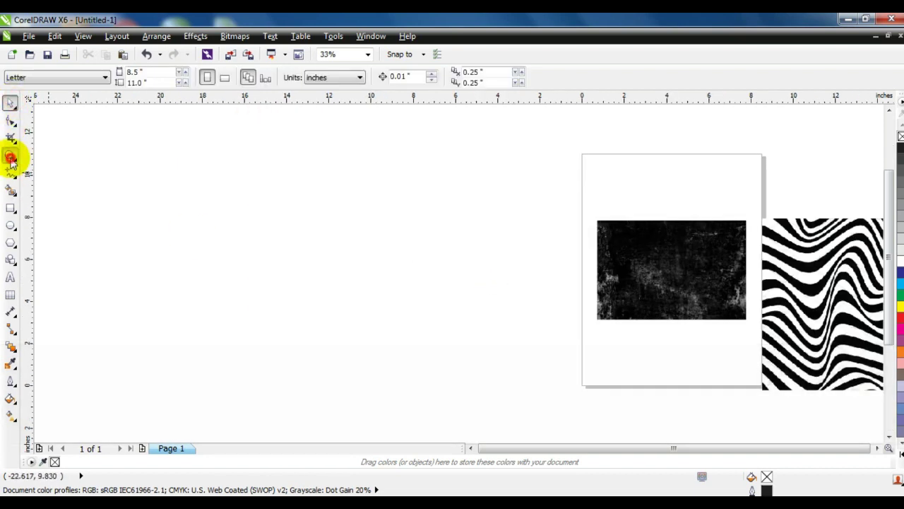
click(10, 156)
drag(303, 120, 585, 363)
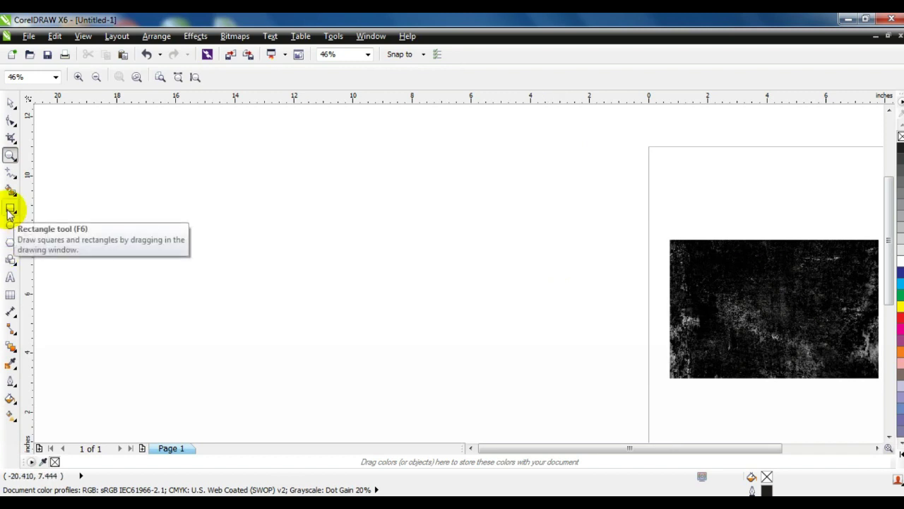
click(10, 210)
drag(255, 161, 352, 429)
click(10, 104)
drag(529, 155, 555, 128)
drag(493, 220, 517, 218)
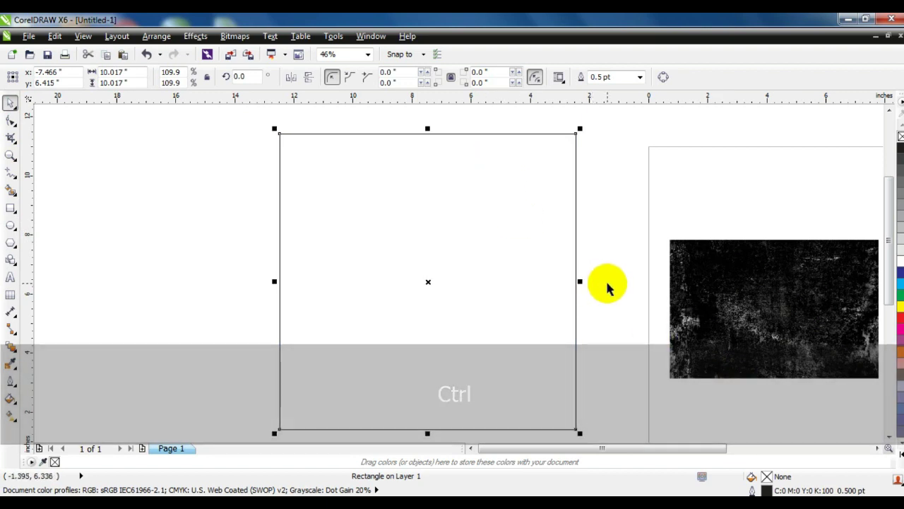
click(606, 283)
Move the black grunge texture over the empty square and stretch it to about 10.6 × 10.2 inches to cover it.
click(763, 296)
drag(803, 323, 407, 376)
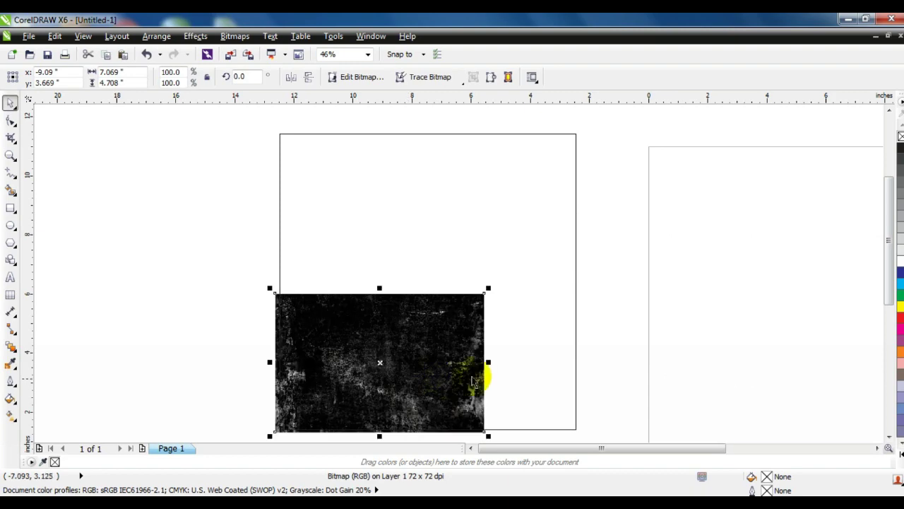
drag(490, 289, 598, 229)
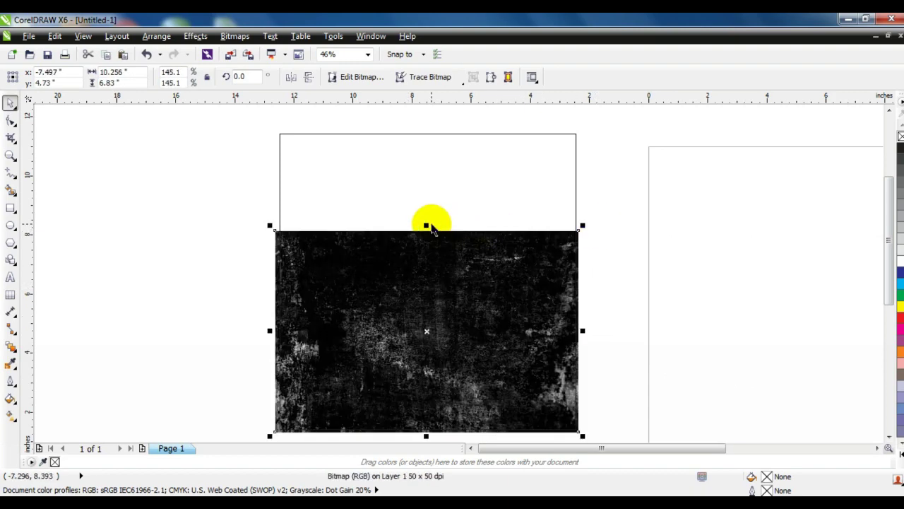
drag(427, 224, 429, 126)
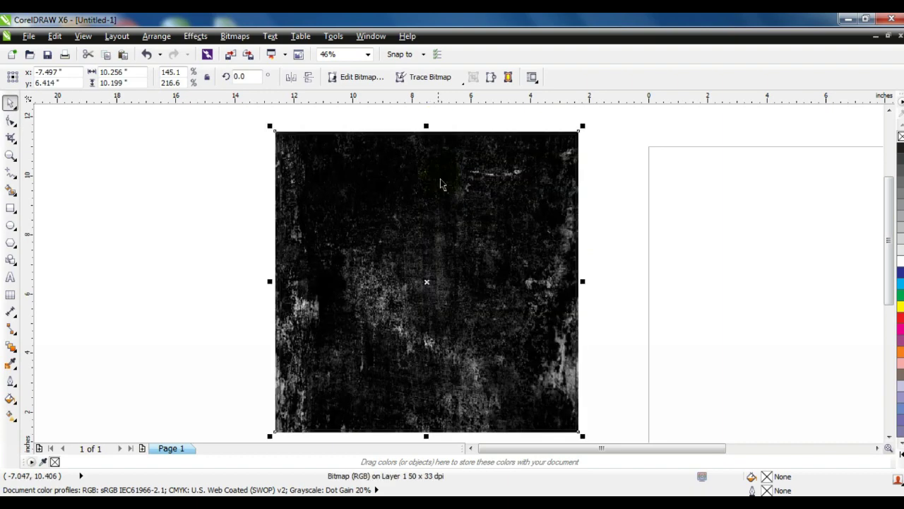
drag(585, 282, 591, 282)
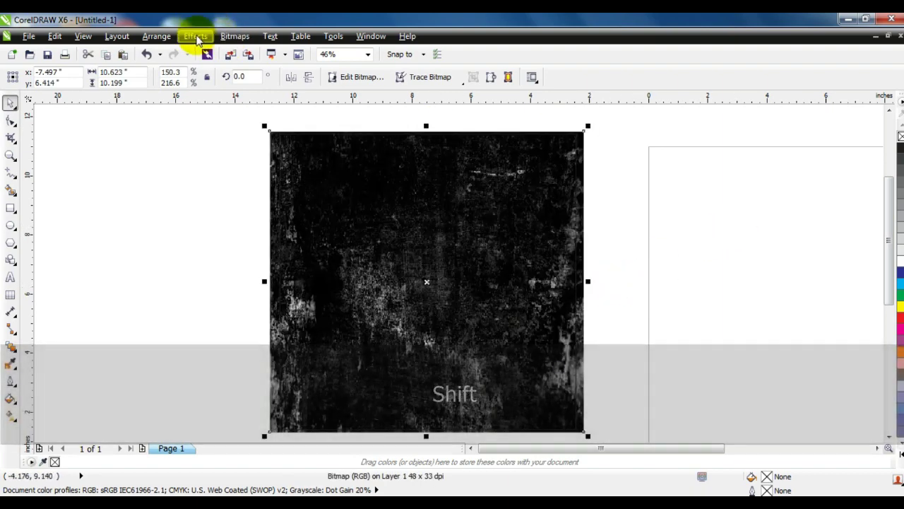
Darken the grunge texture with the Gamma adjustment at a value of 0.64.
click(195, 36)
mouse_move(212, 52)
click(325, 147)
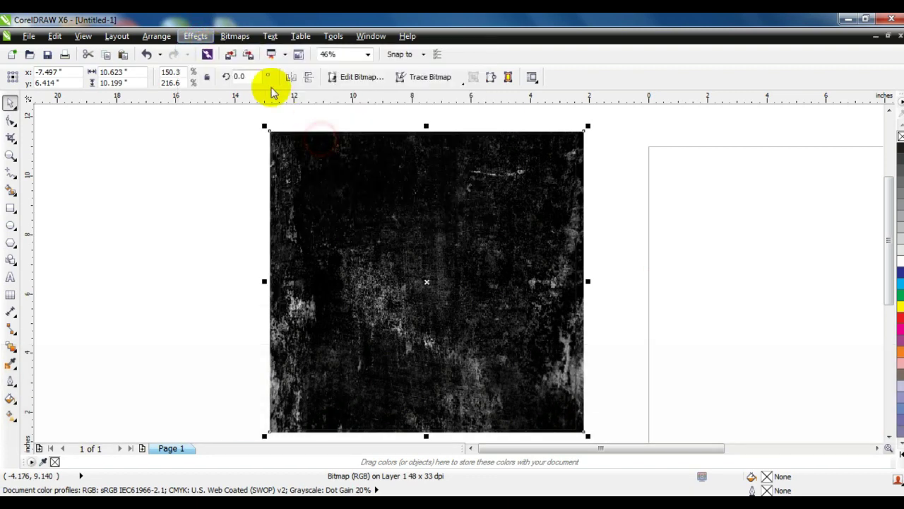
drag(427, 221, 661, 205)
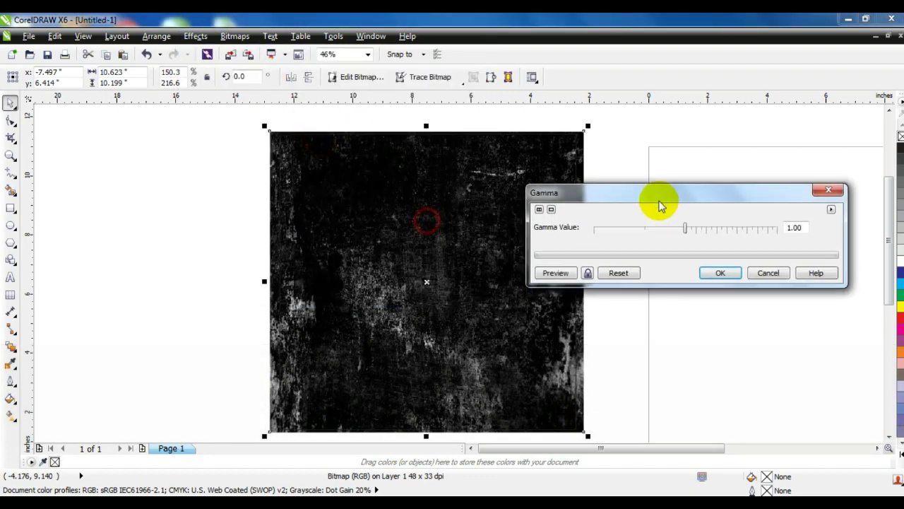
click(589, 272)
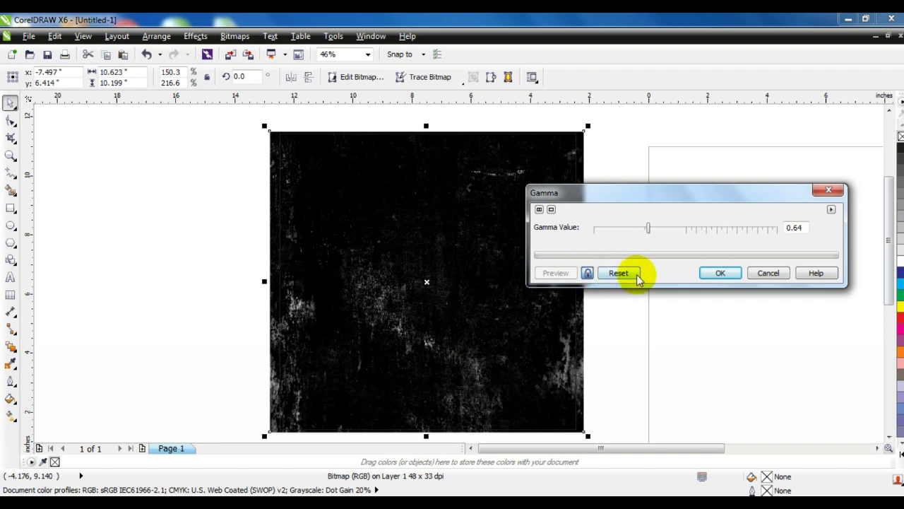
click(726, 276)
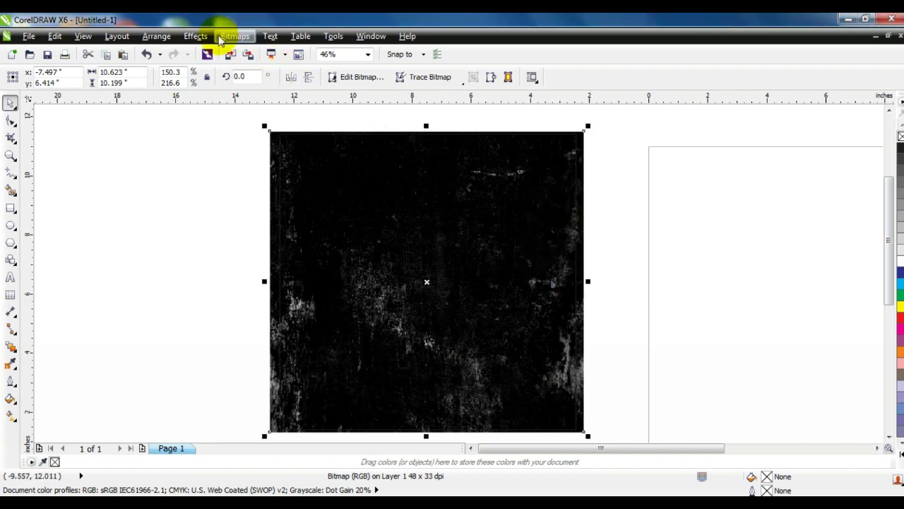
PowerClip the grunge texture inside the square frame.
click(190, 36)
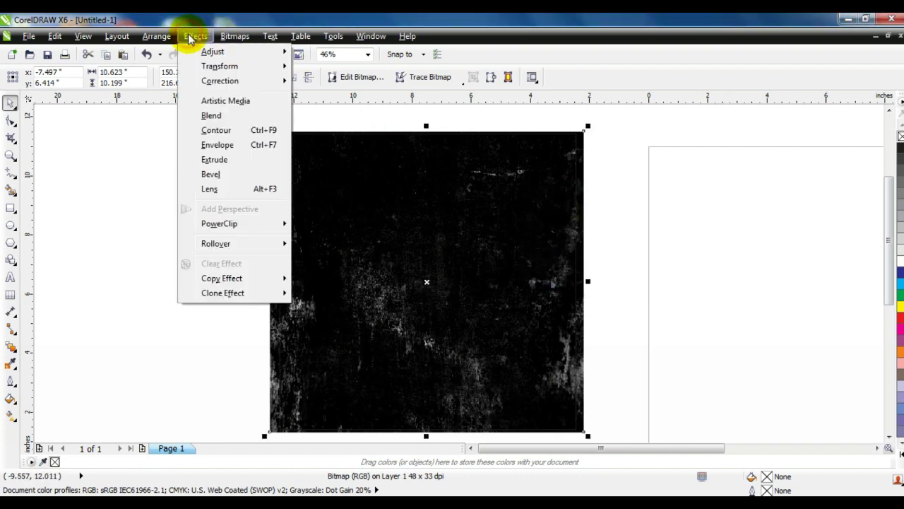
mouse_move(265, 228)
click(301, 225)
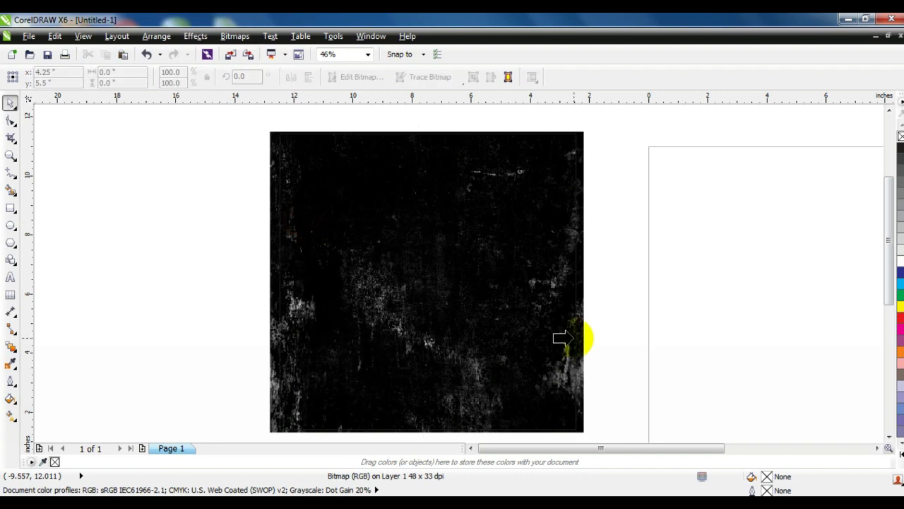
click(561, 337)
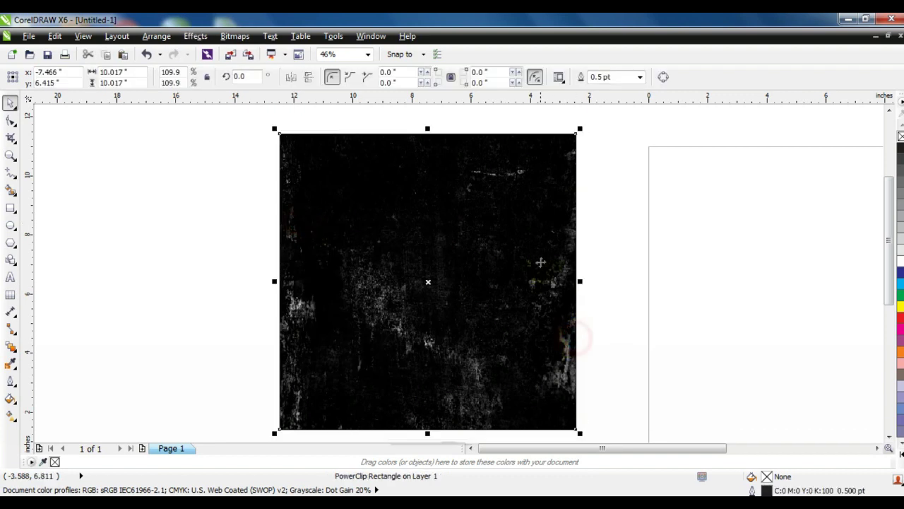
Outline-trace the wavy-line image as a low quality image and ungroup the traced result.
click(758, 341)
key(F3)
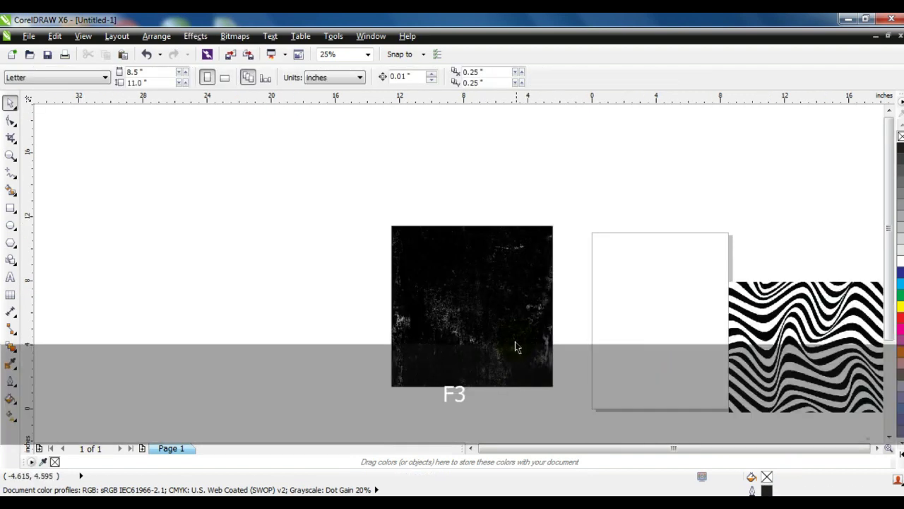
drag(732, 355, 605, 282)
right_click(605, 282)
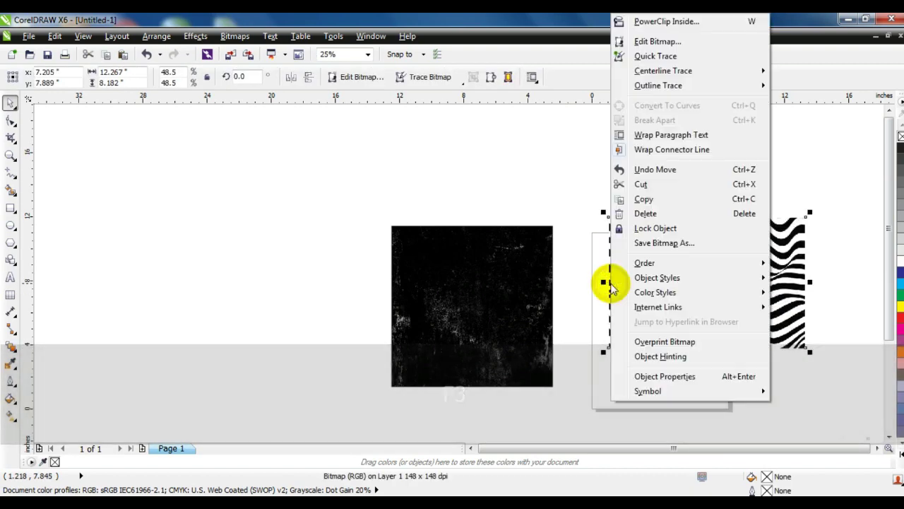
mouse_move(738, 86)
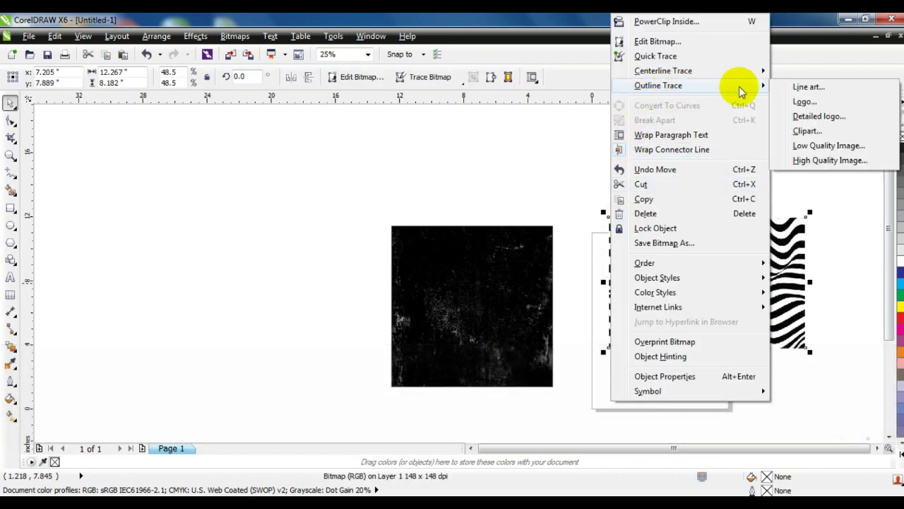
click(819, 146)
click(422, 289)
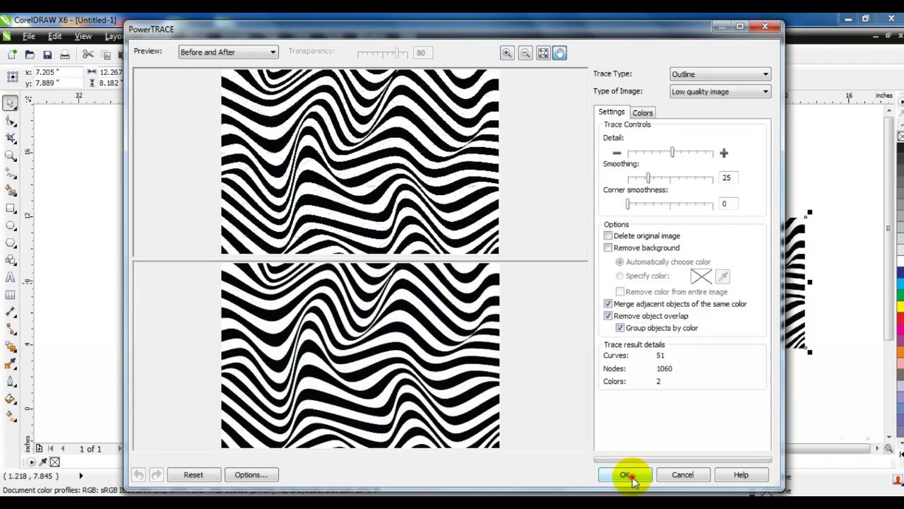
click(625, 474)
click(332, 78)
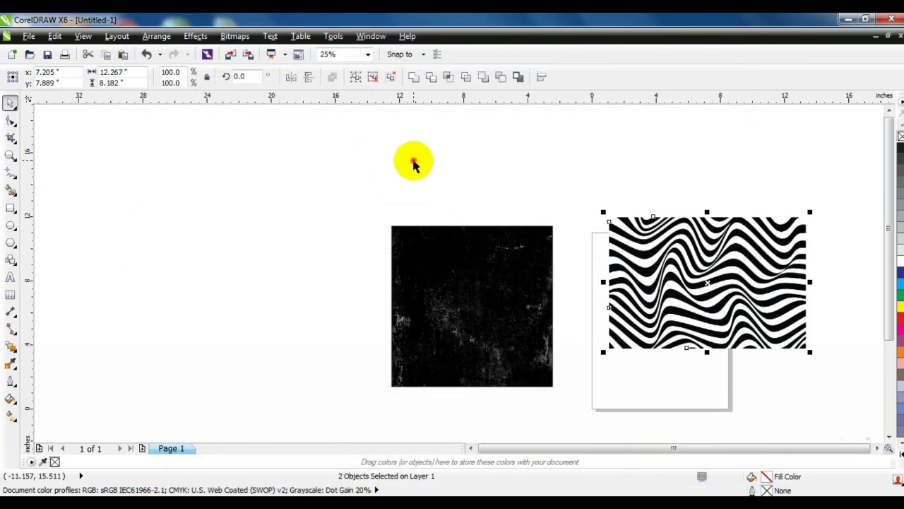
click(414, 161)
Bring the traced black wave lines to the front over the textured square and fill them with red.
mouse_move(714, 316)
mouse_down()
mouse_move(506, 343)
mouse_move(543, 365)
mouse_up()
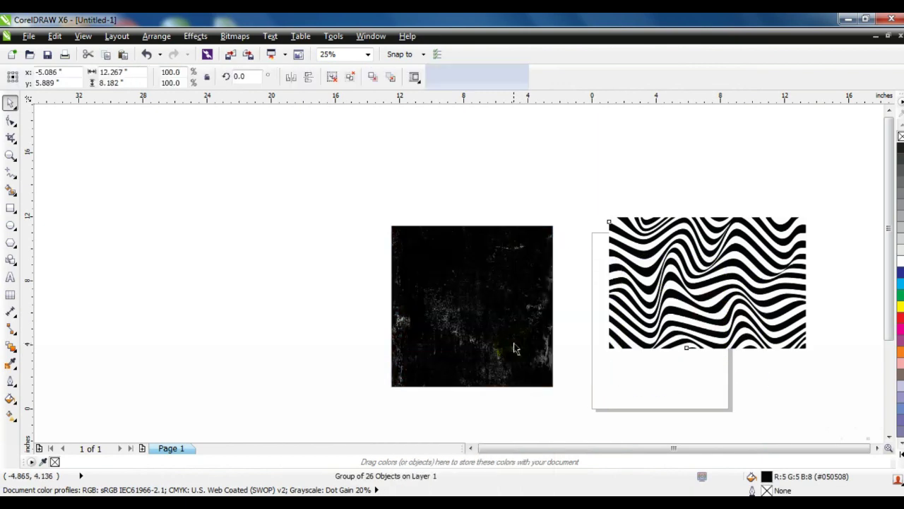
key(shift+Page_Up)
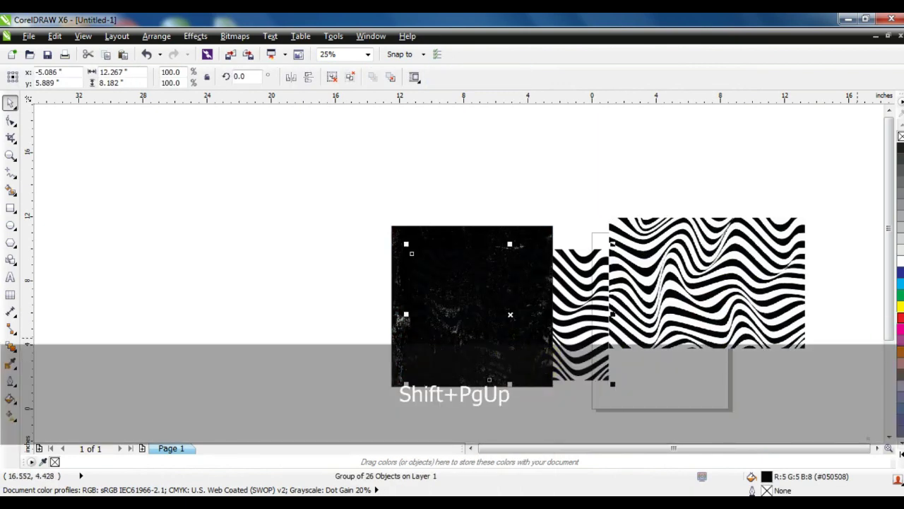
Delete the leftover white wave shapes and the original wavy-line image on the page.
click(737, 299)
key(Delete)
click(671, 314)
key(Delete)
click(576, 326)
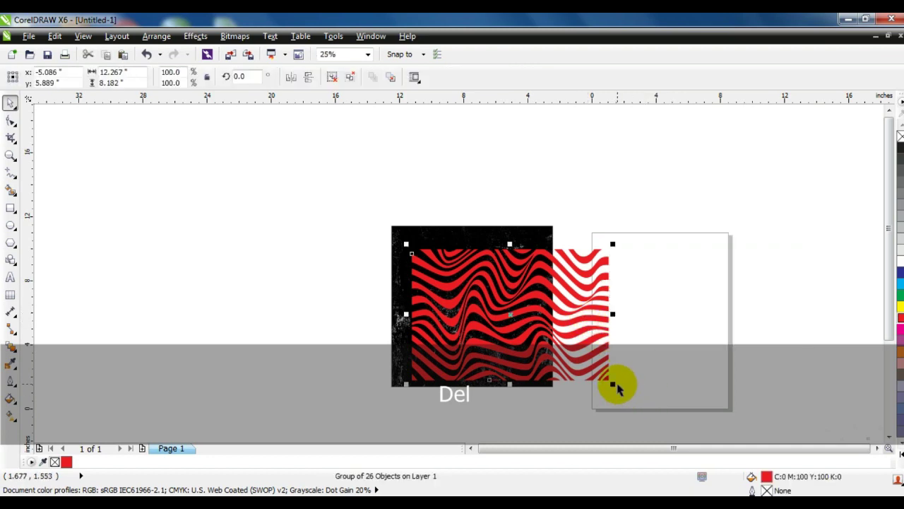
Shrink the red wave pattern to about 5.4 × 3.6 inches and centre it horizontally on the textured square.
drag(614, 385, 503, 311)
shift+click(517, 339)
key(c)
key(shift+F2)
key(Escape)
click(536, 262)
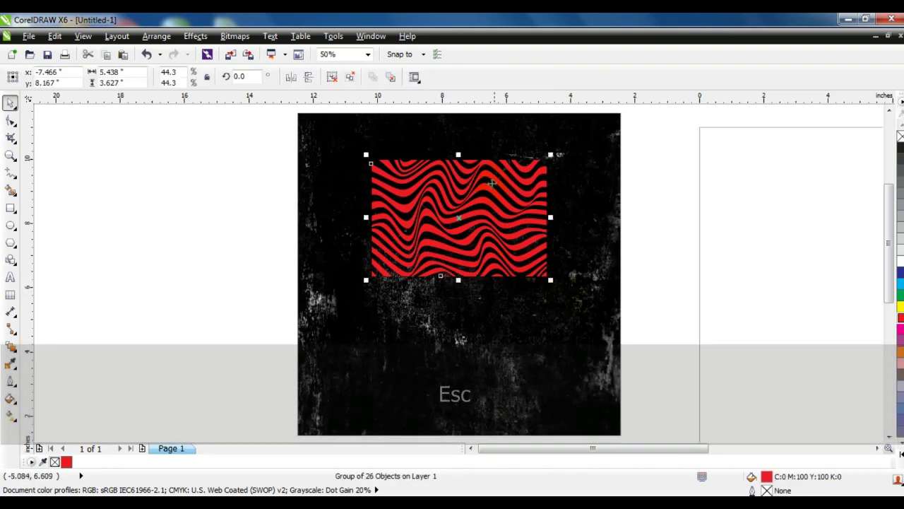
Create a vertically mirrored copy of the red wave pattern directly below the original.
drag(459, 158, 459, 393)
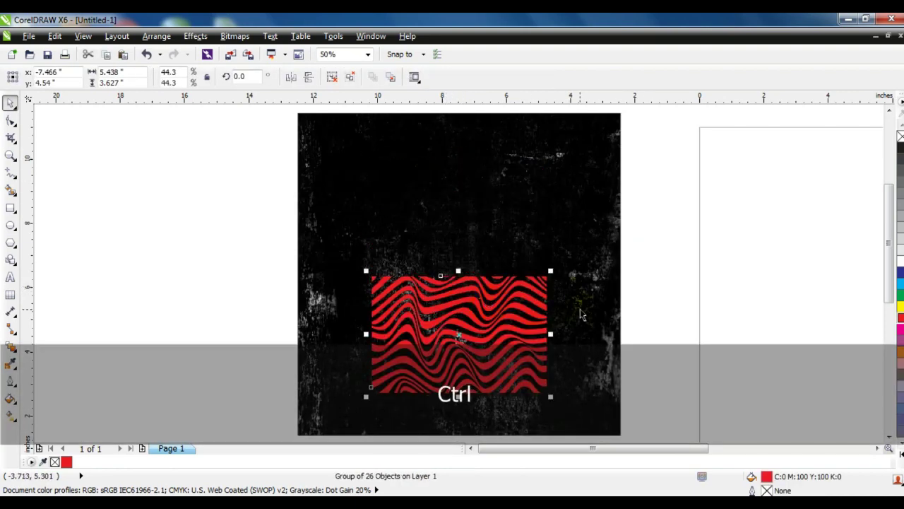
key(ctrl+z)
drag(459, 154, 459, 393)
click(689, 298)
Try mirroring the lower wave copy horizontally and undo it.
click(522, 311)
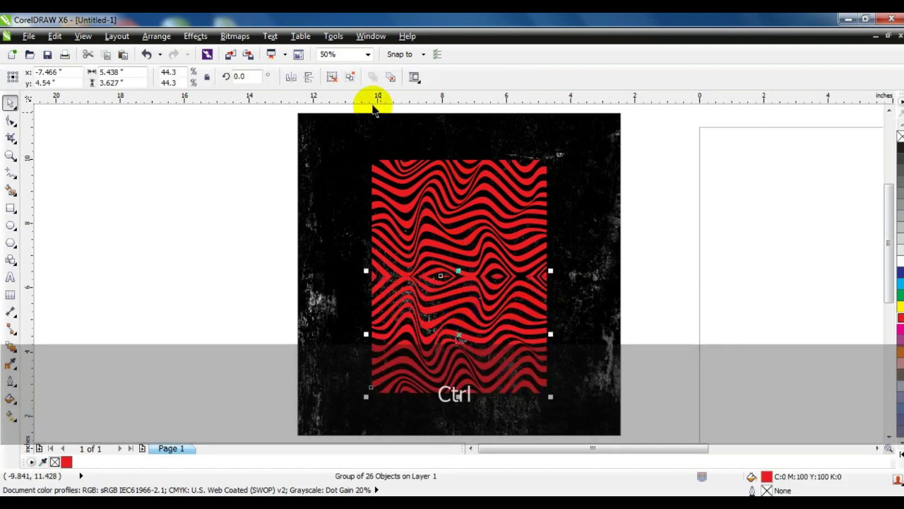
click(290, 76)
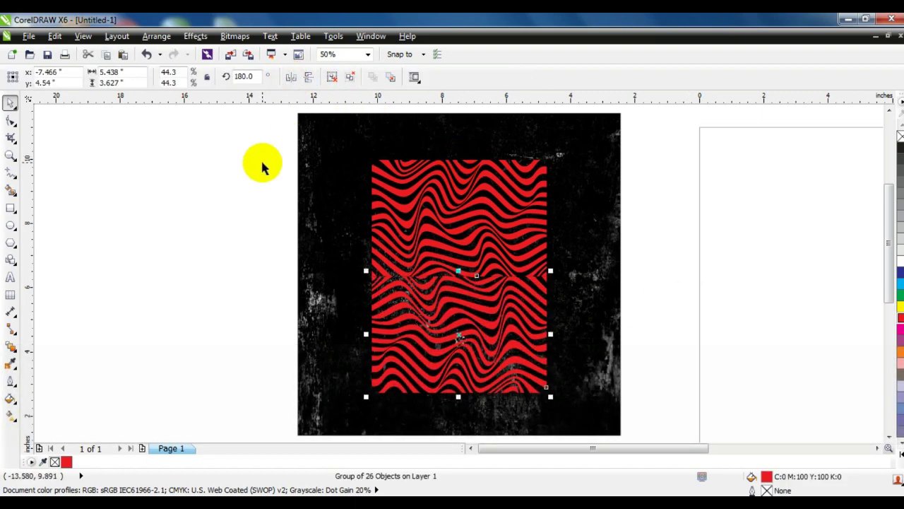
key(ctrl+z)
Combine the upper and lower red wave patterns into a single curve.
click(777, 206)
drag(529, 393, 566, 409)
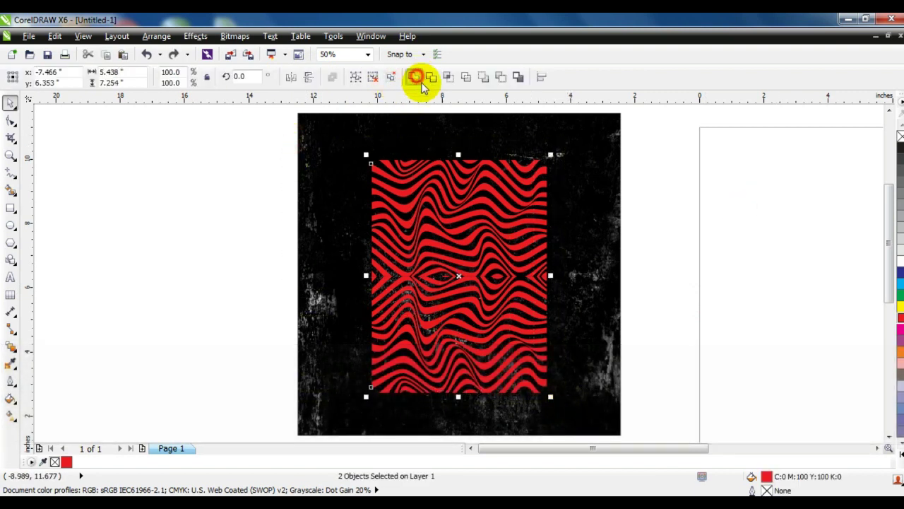
key(ctrl+l)
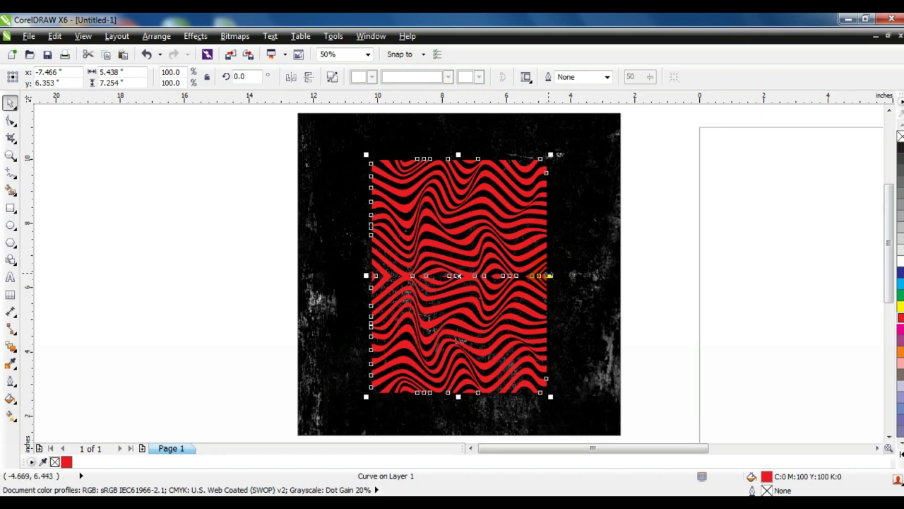
Resize the combined wave pattern to a nearly square shape and centre it on the textured square.
drag(551, 276, 574, 275)
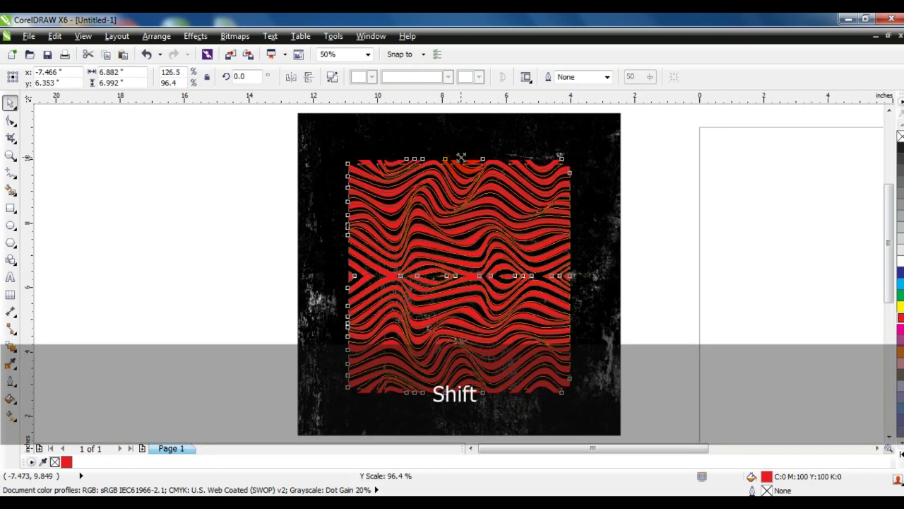
shift+click(608, 245)
key(c)
key(e)
key(shift+F2)
key(Escape)
click(575, 388)
drag(571, 390, 566, 385)
click(659, 371)
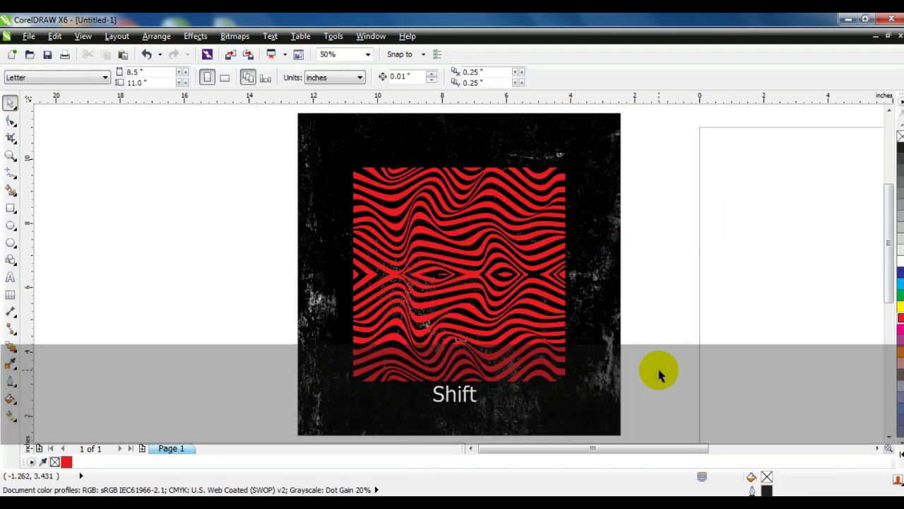
Draw a rectangle of about 6.7 × 6.8 inches around the red wave pattern.
click(10, 208)
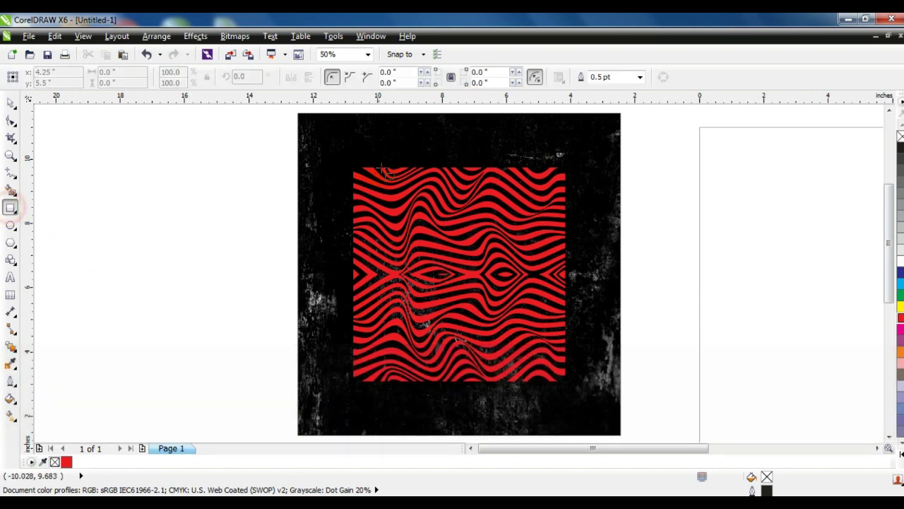
drag(351, 165, 465, 277)
drag(564, 355, 569, 386)
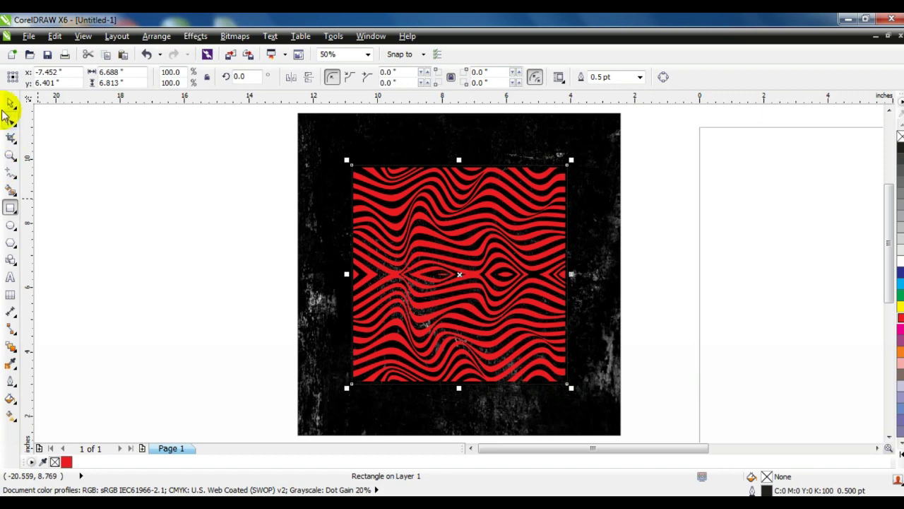
Try the rectangle as a black backing (C100 M100 Y100 K100) behind the red wave pattern and delete it.
click(7, 104)
click(898, 456)
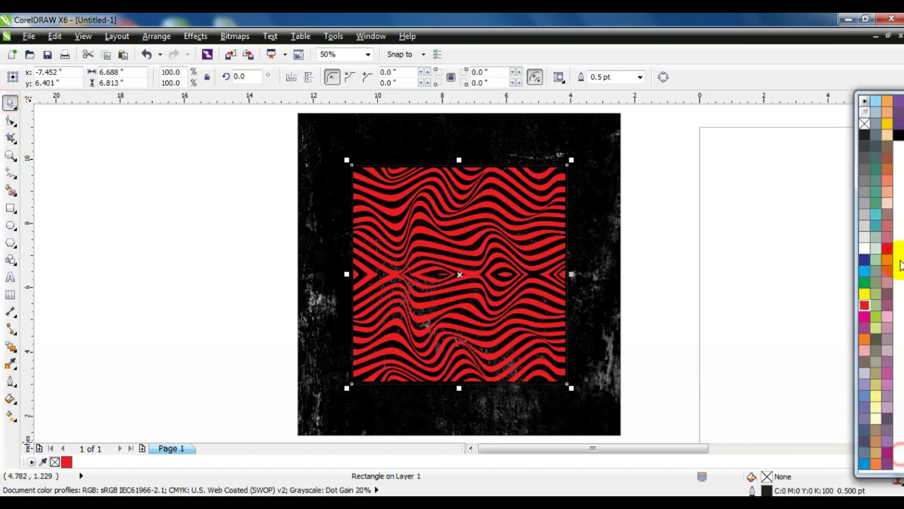
click(898, 136)
key(ctrl+Page_Down)
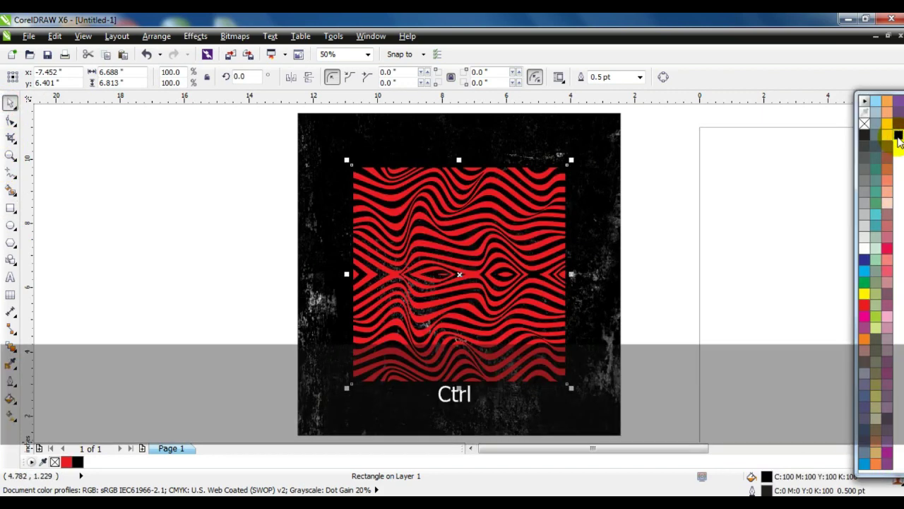
key(ctrl+Page_Down)
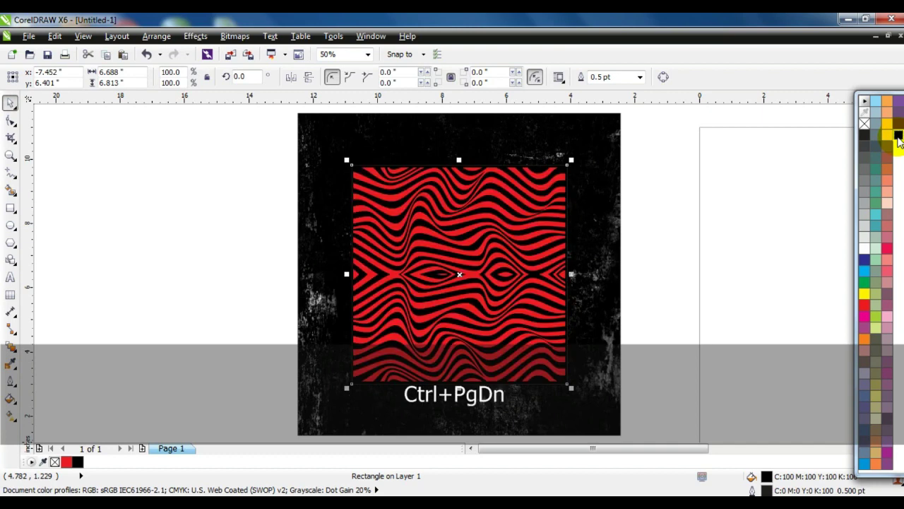
key(Delete)
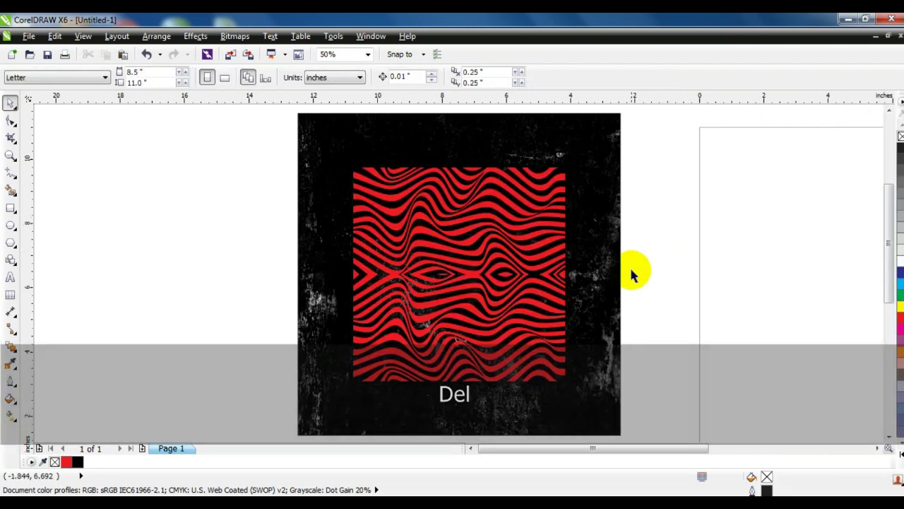
Move the portrait cut-out beside the textured square and bring it to the front.
key(F4)
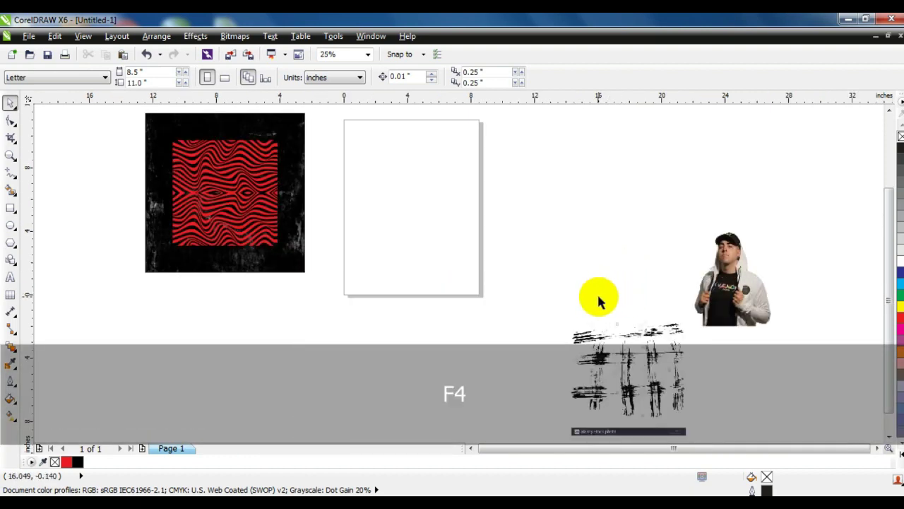
drag(749, 303, 360, 228)
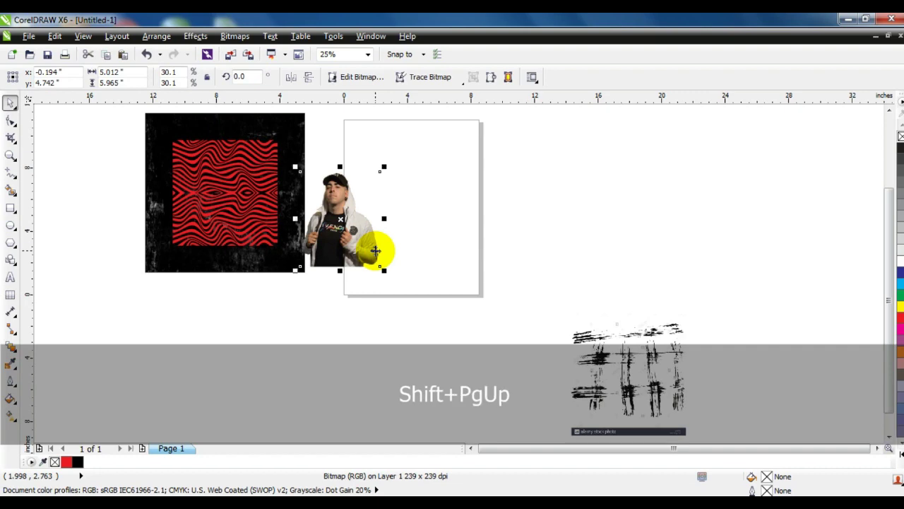
drag(498, 332, 132, 117)
key(shift+F2)
key(Escape)
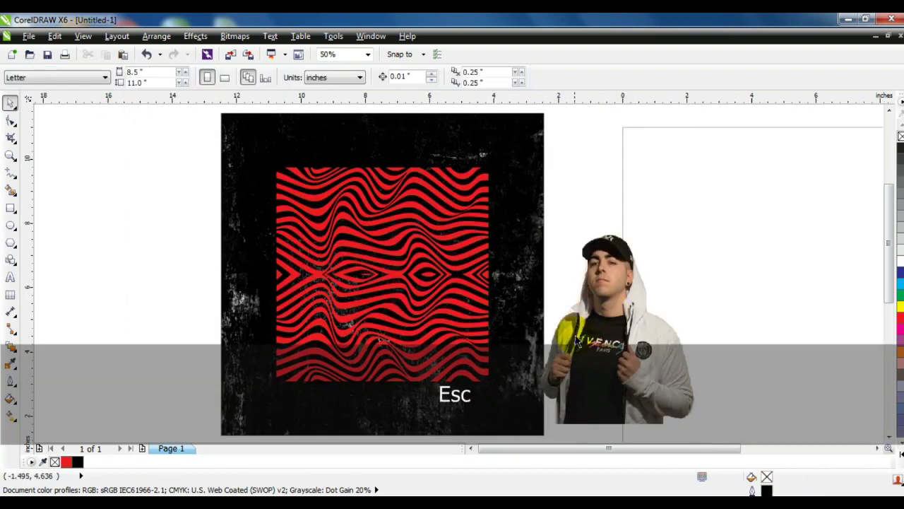
Place the portrait over the red wave pattern and enlarge it proportionally to about 6.7 × 8 inches.
drag(614, 367, 359, 331)
drag(438, 387, 481, 420)
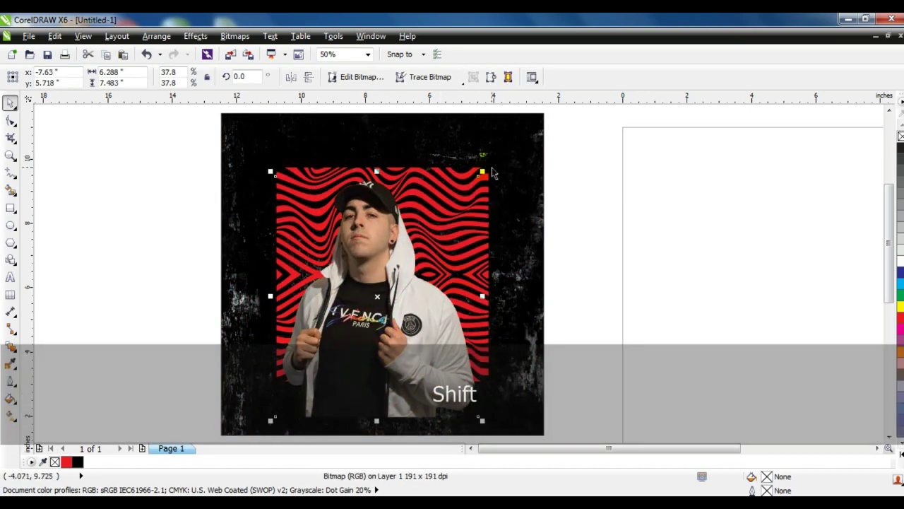
drag(482, 172, 487, 168)
drag(404, 238, 396, 240)
key(shift+F2)
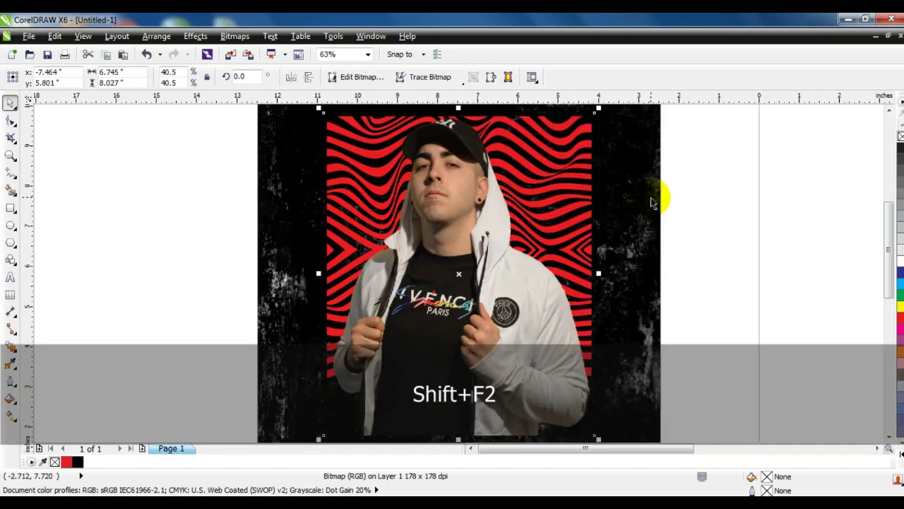
Convert the portrait to an 8-bit grayscale bitmap at 300 dpi with anti-aliasing and a transparent background.
click(235, 36)
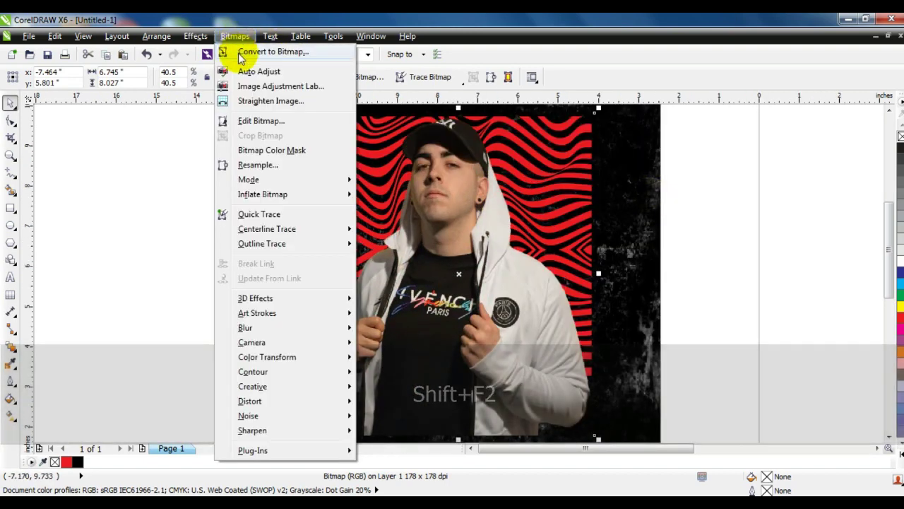
click(240, 52)
drag(459, 162, 702, 162)
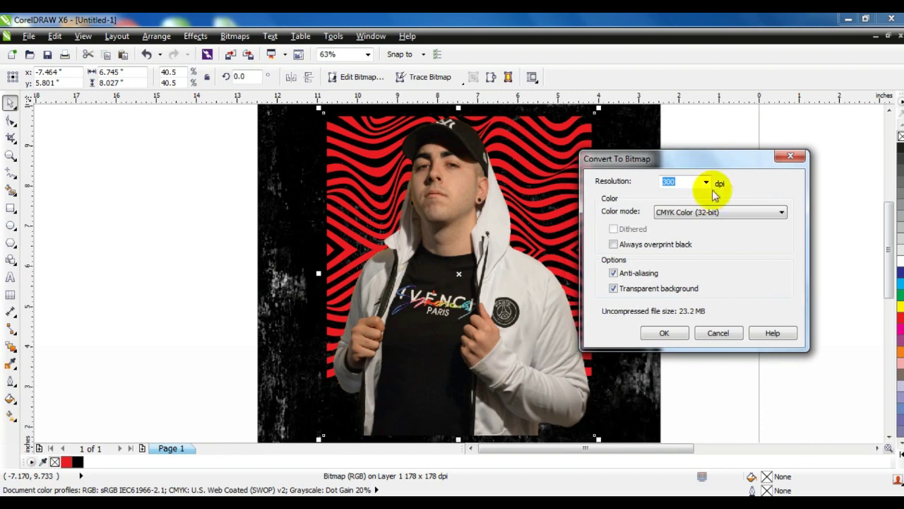
click(712, 215)
click(700, 239)
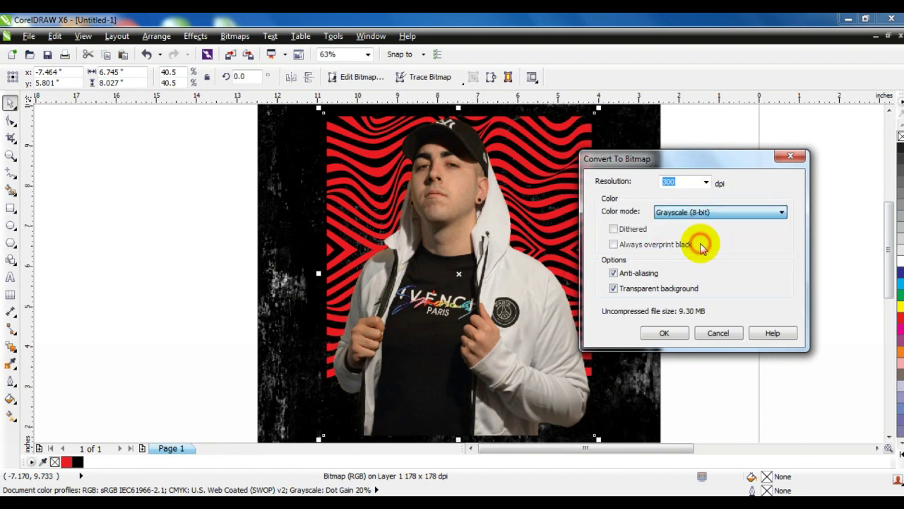
click(675, 327)
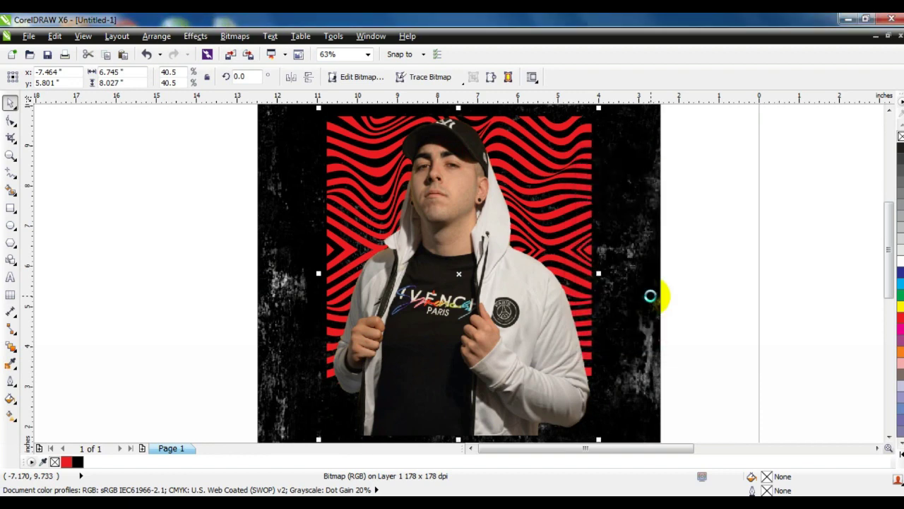
Adjust the grayscale portrait to brightness -16, contrast 39 and intensity 11 with live preview.
click(195, 35)
mouse_move(212, 52)
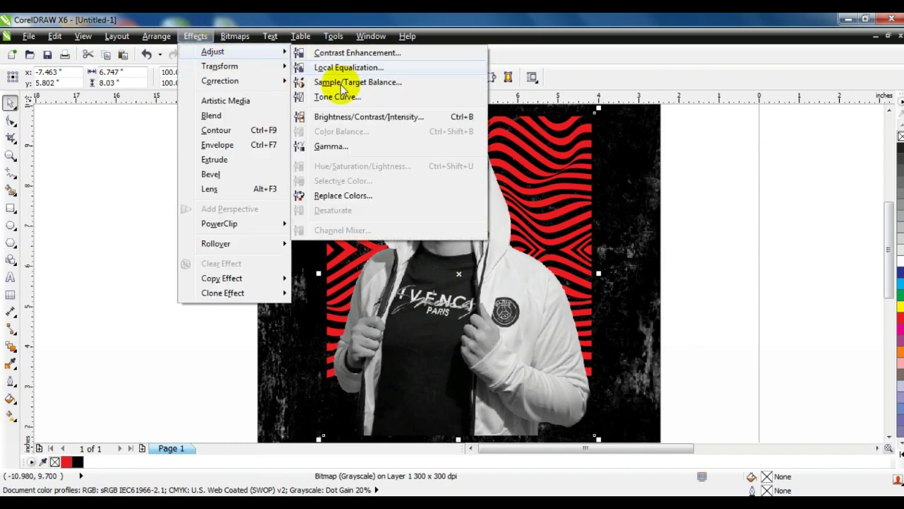
click(325, 117)
drag(558, 196, 804, 186)
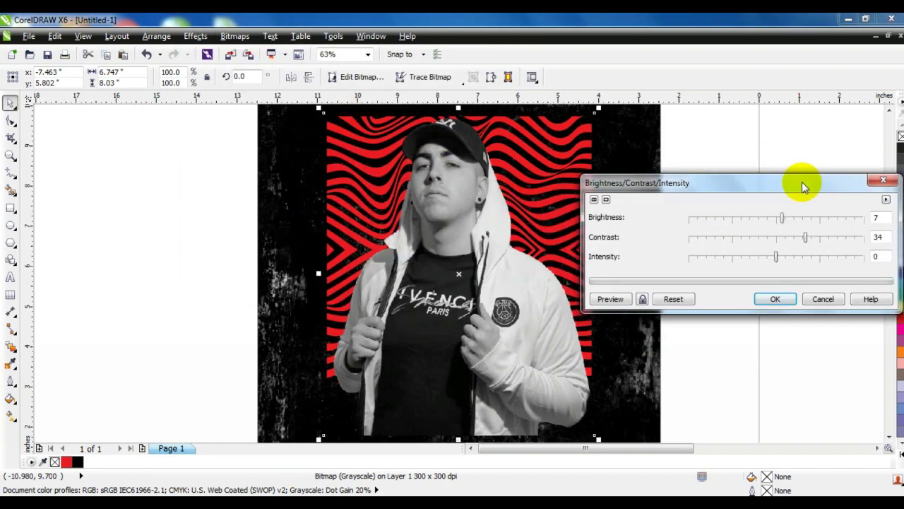
click(767, 218)
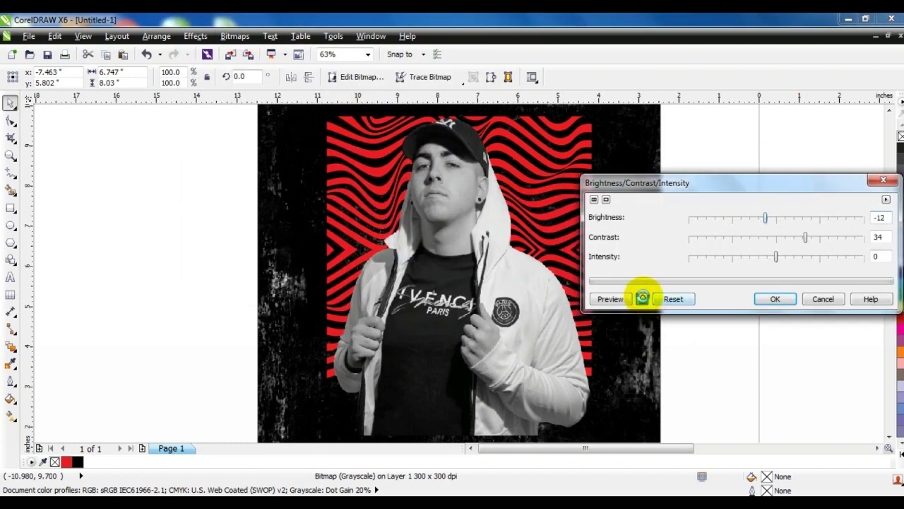
click(642, 299)
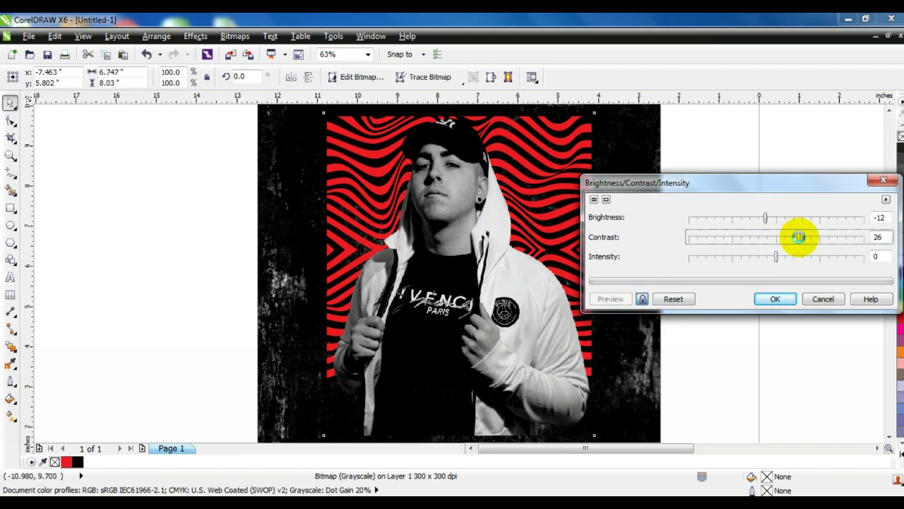
click(820, 240)
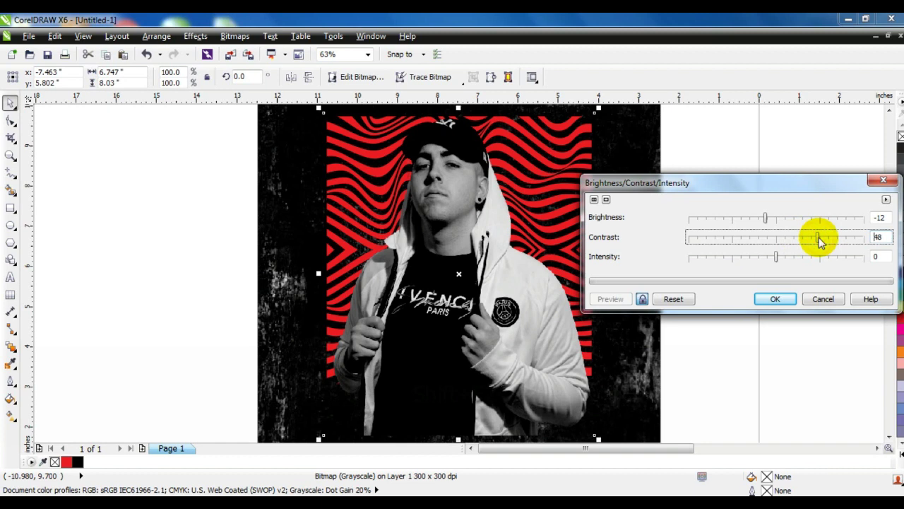
drag(816, 238, 817, 241)
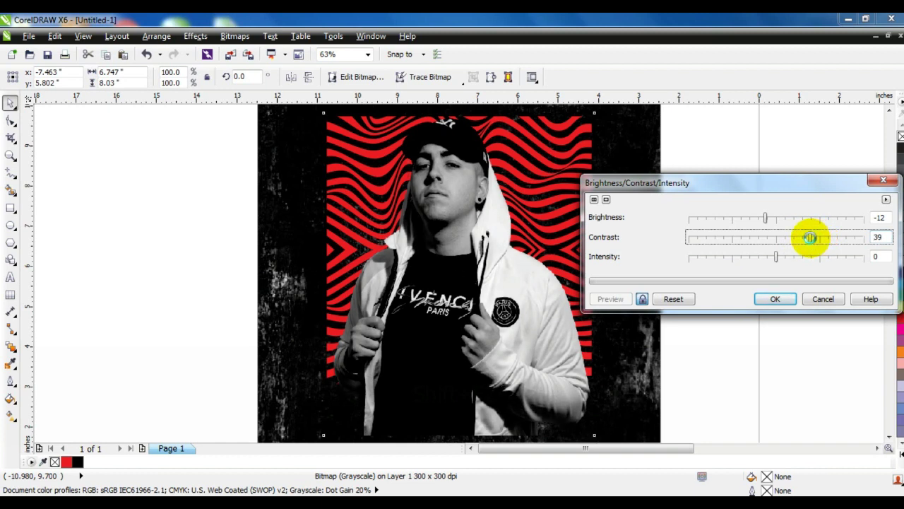
drag(763, 219, 756, 223)
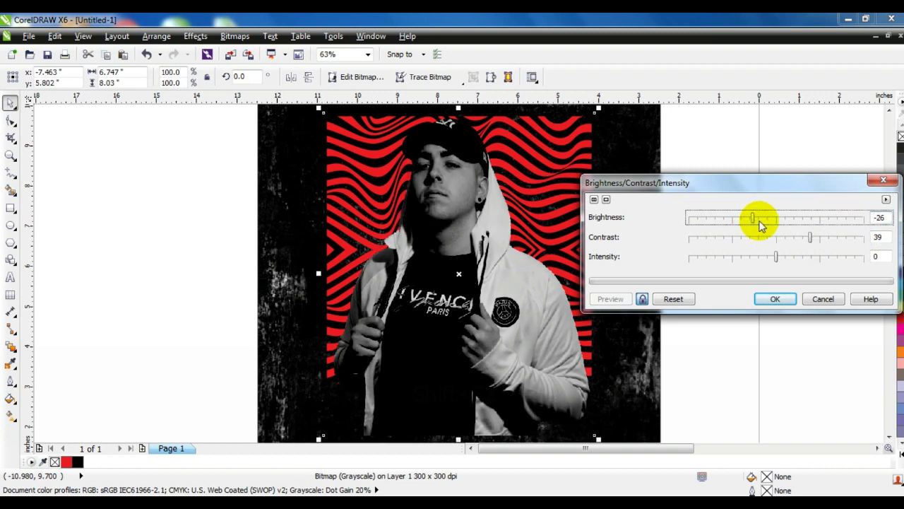
click(760, 225)
drag(783, 253, 792, 260)
click(777, 300)
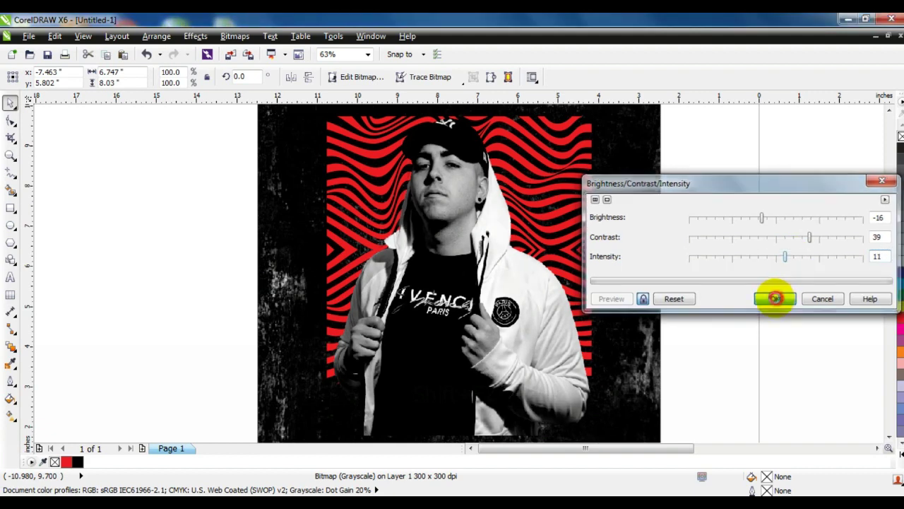
key(Escape)
scroll(558, 325, down, 2)
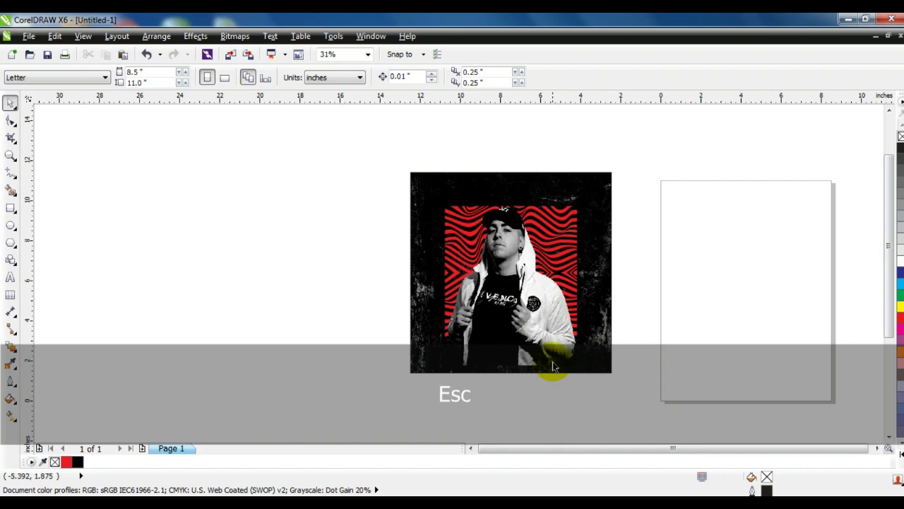
click(600, 365)
key(shift+F2)
key(Escape)
drag(512, 319, 511, 317)
key(ctrl+z)
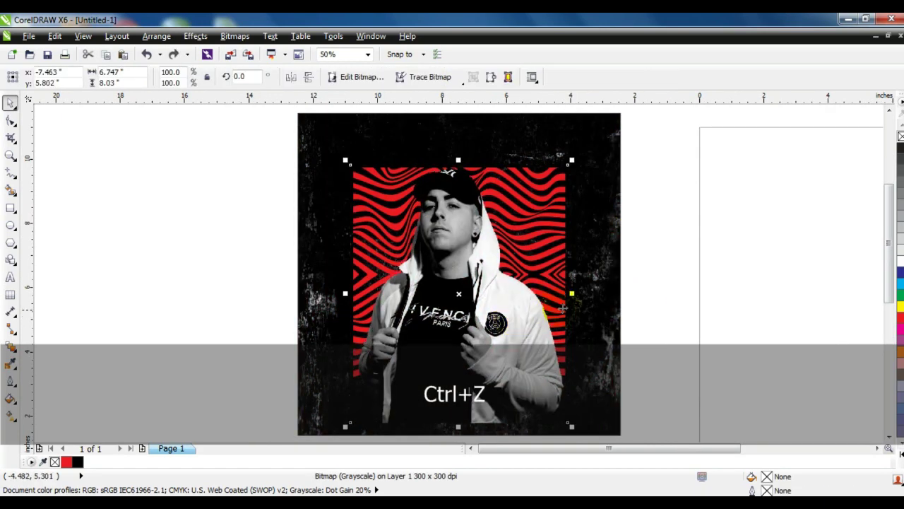
Apply a linear transparency to the portrait's lower part so its bottom edge fades downward into the grunge background.
click(11, 155)
drag(164, 236, 651, 436)
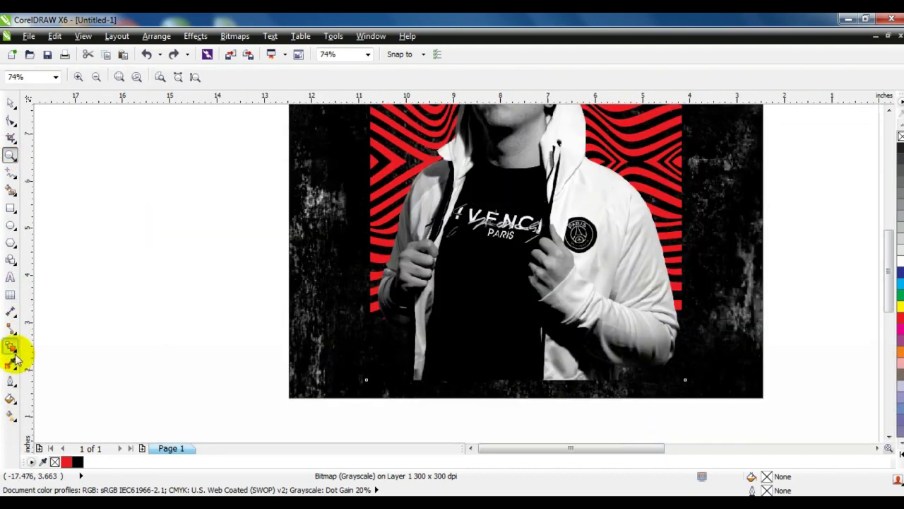
click(14, 348)
click(29, 432)
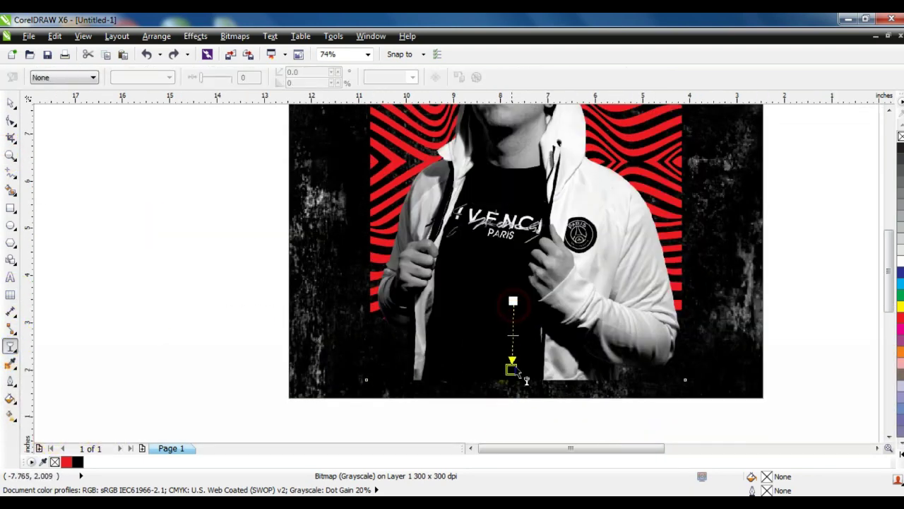
drag(516, 365, 516, 358)
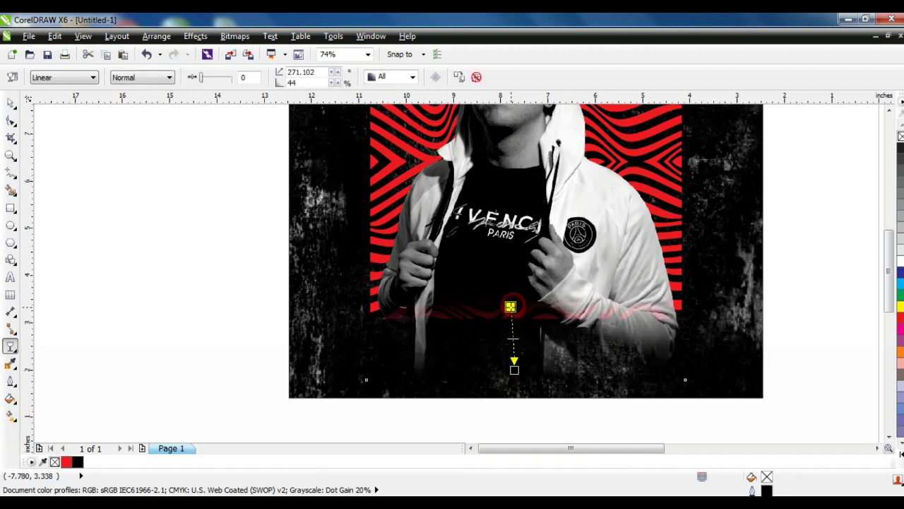
drag(510, 308, 513, 322)
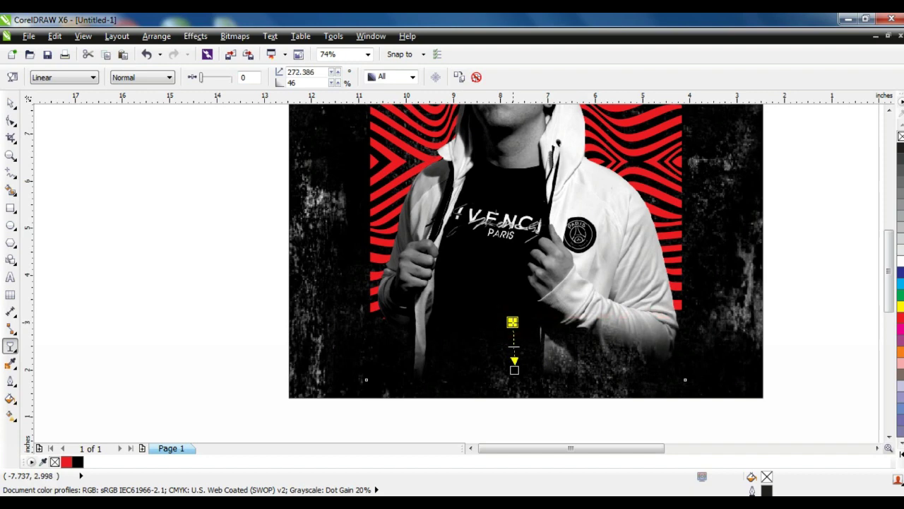
click(11, 103)
key(shift+F2)
click(664, 295)
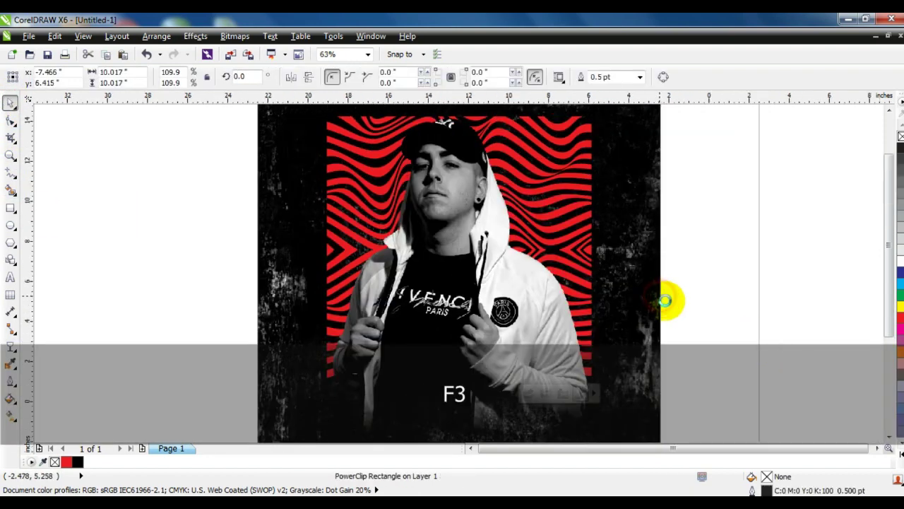
Add the two-line artistic text CRAIZE SOUND in capitals on the empty area beside the textured square.
key(F3)
click(716, 309)
click(11, 157)
drag(349, 132, 721, 389)
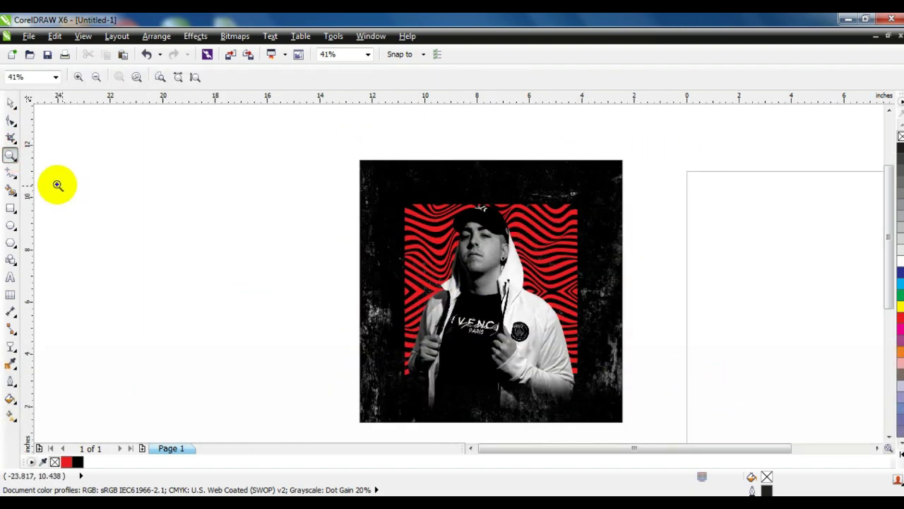
click(11, 103)
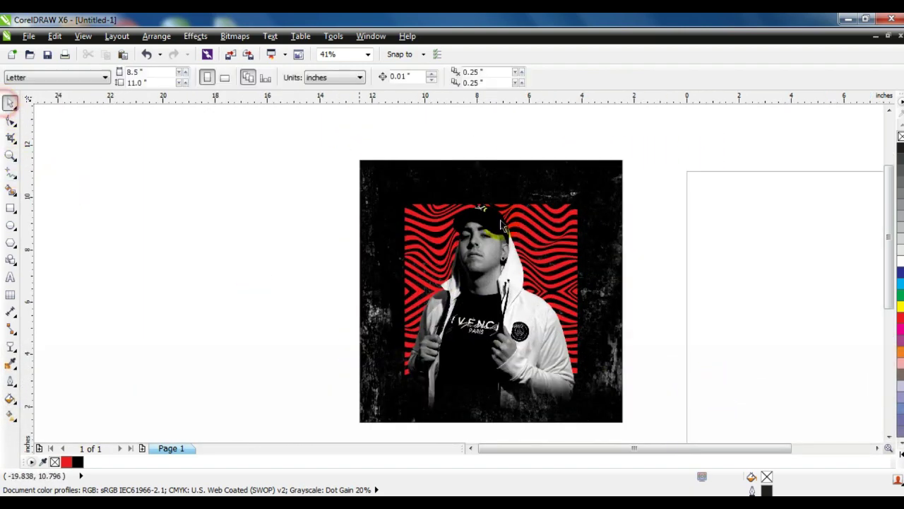
click(11, 277)
click(80, 273)
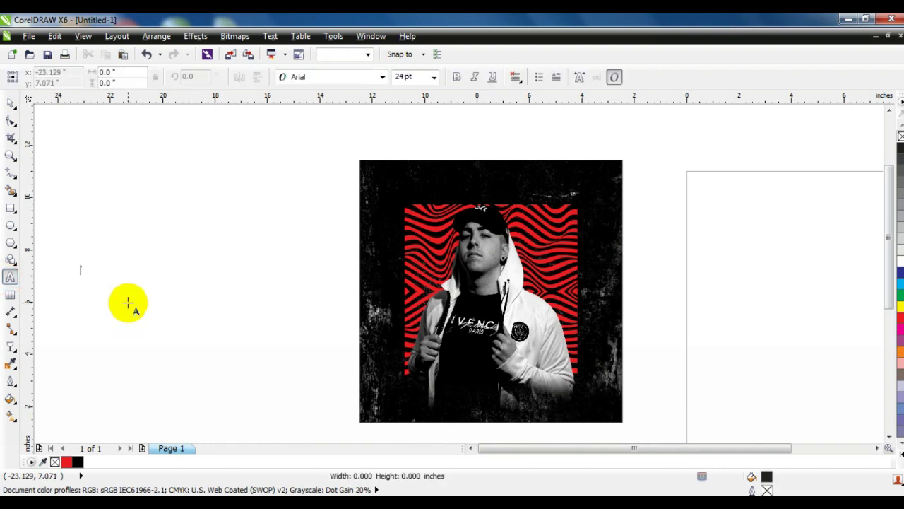
key(Caps_Lock)
text(CRAIZE)
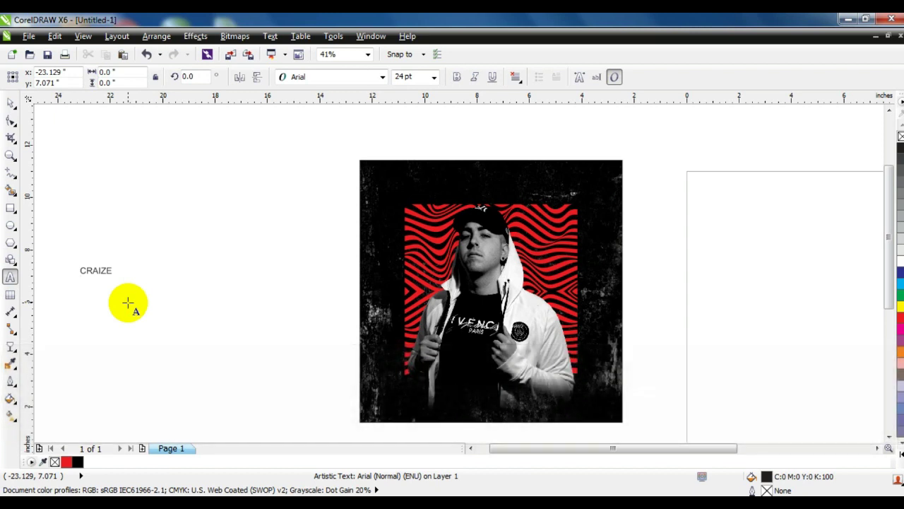
text(SOUND)
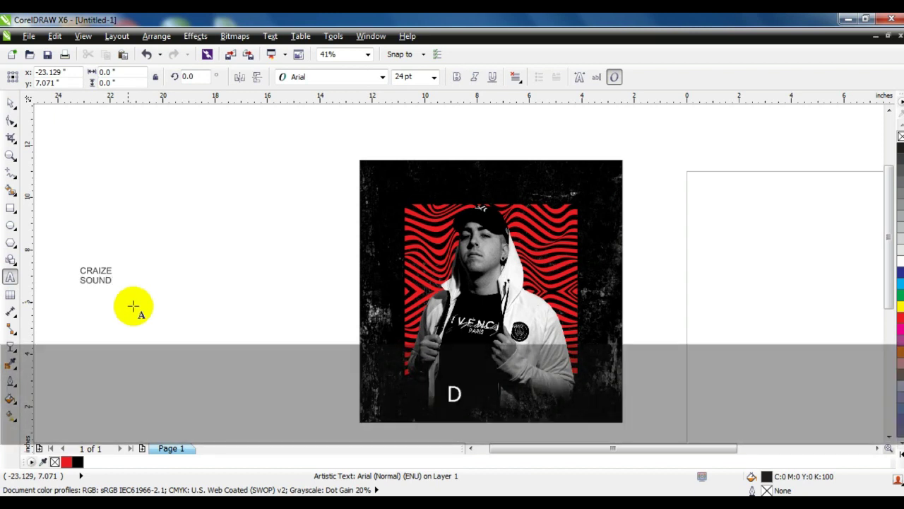
click(10, 103)
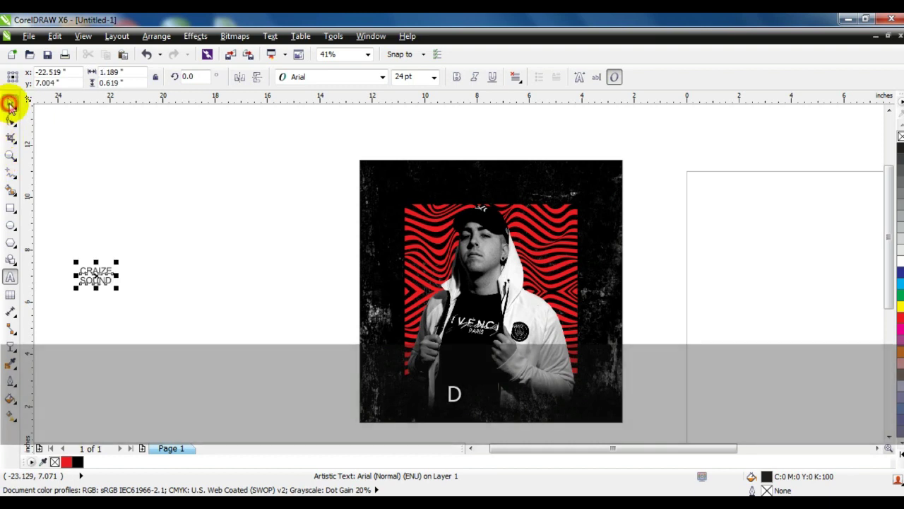
Set the CRAIZE SOUND text in CentraleSans XBold and enlarge it to about 6.8 × 3.5 inches.
click(331, 78)
click(329, 104)
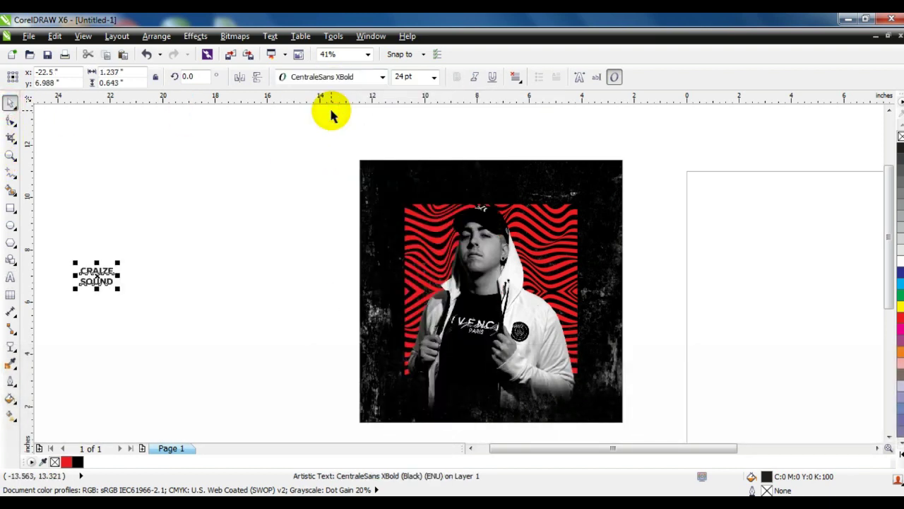
drag(120, 262, 265, 167)
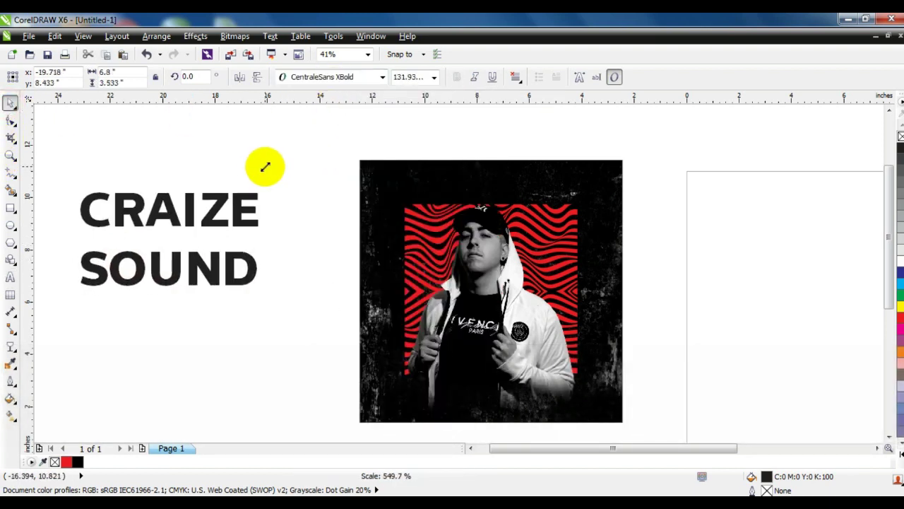
Break the text into separate lines and move SOUND straight up to sit close beneath CRAIZE.
click(156, 36)
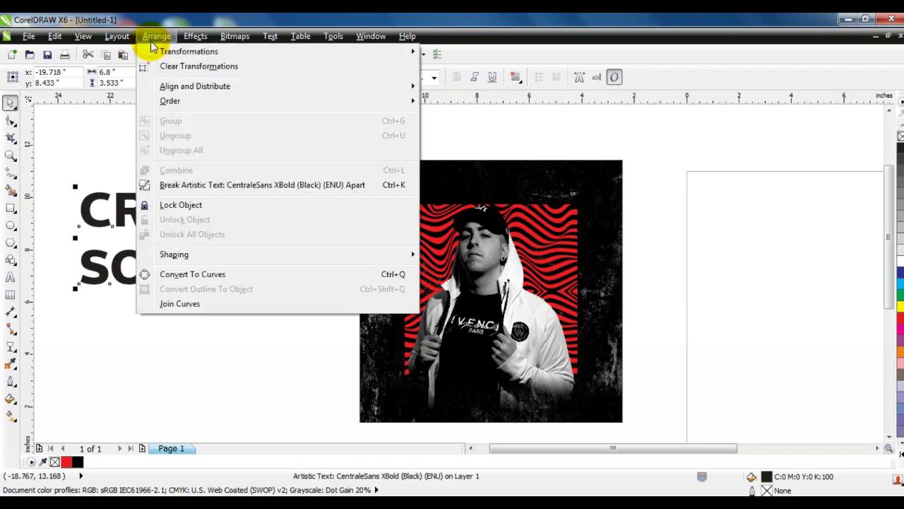
click(177, 177)
click(222, 144)
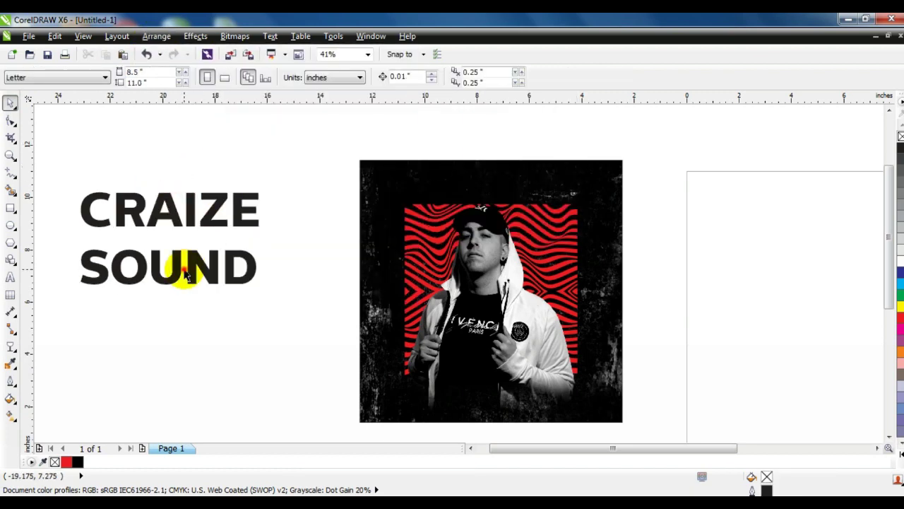
key(ctrl)
drag(185, 260, 203, 244)
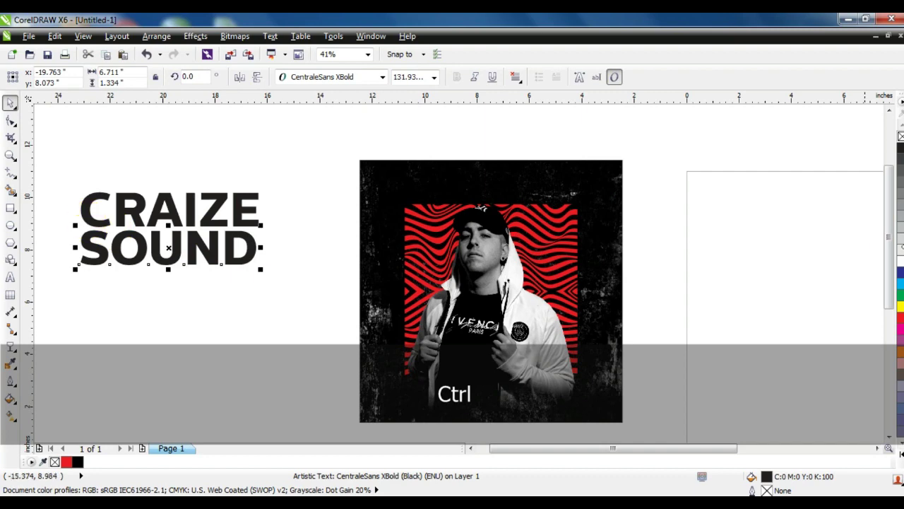
Move both CRAIZE and SOUND together onto the upper part of the square artwork and fill them white.
drag(303, 157, 51, 332)
drag(221, 226, 534, 235)
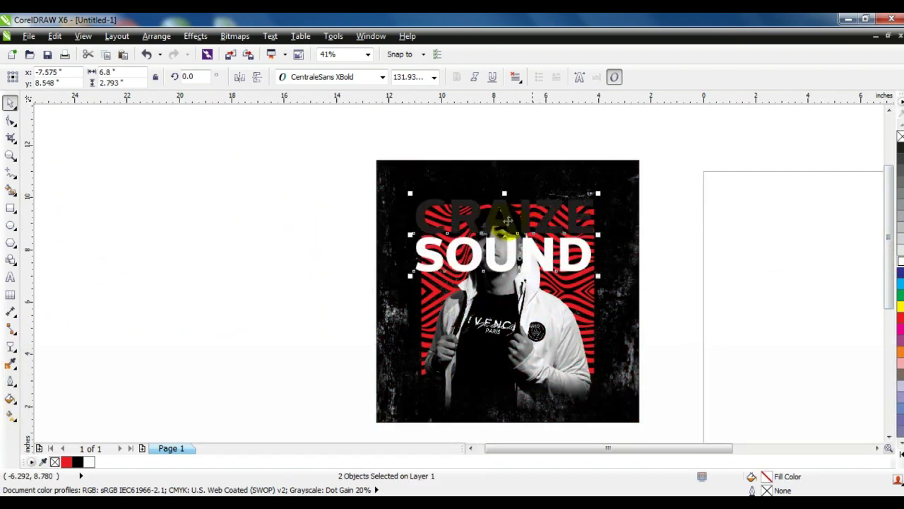
click(900, 262)
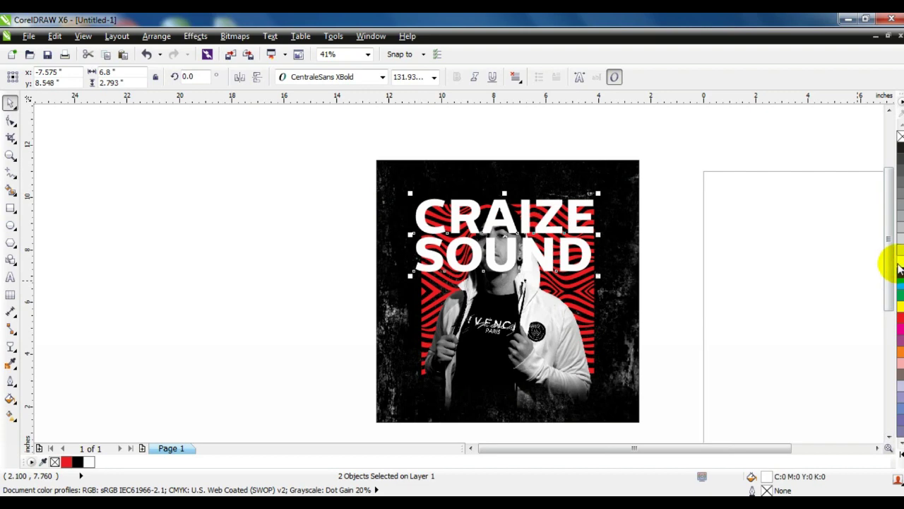
Reorder the two title lines so they sit behind the portrait but in front of the red wave pattern.
key(shift+Page_Down)
key(ctrl+Page_Up)
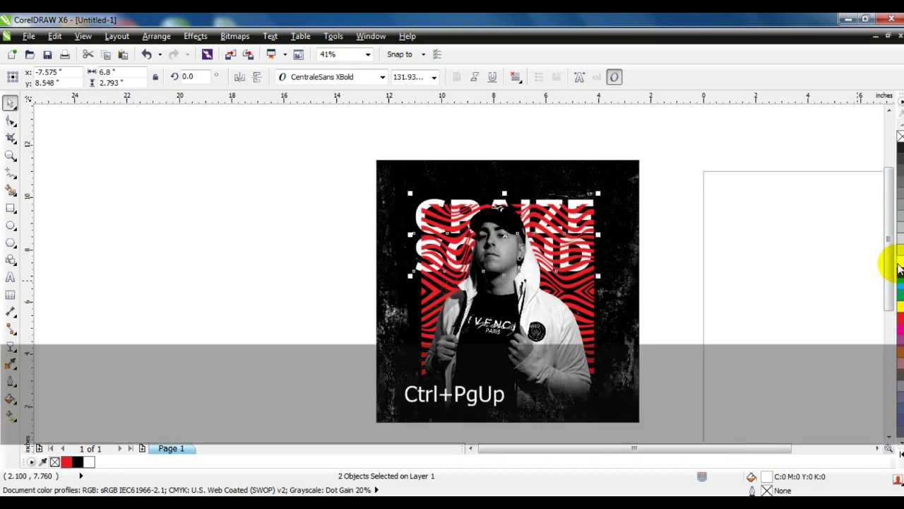
key(ctrl+Page_Up)
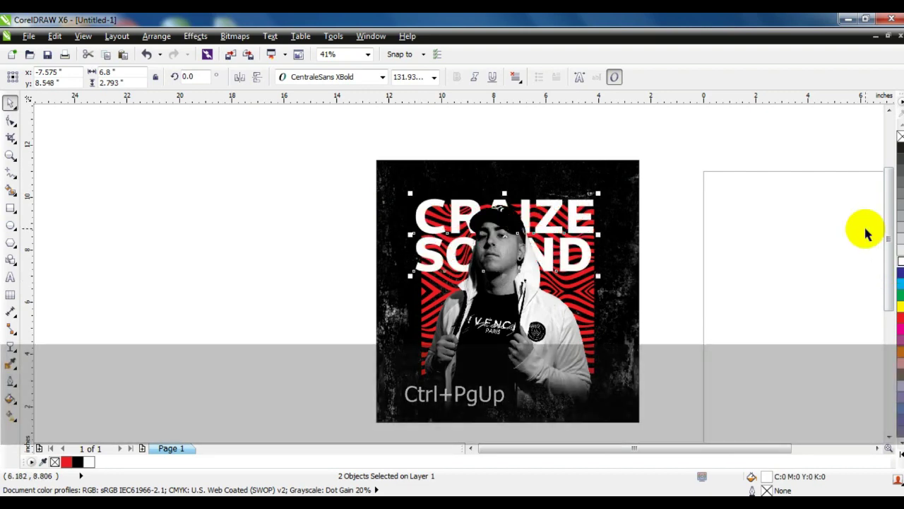
Enlarge the two title lines together to about 8.2 × 3.4 inches and nudge them to centre over the artwork.
key(shift+F2)
key(F3)
key(F3)
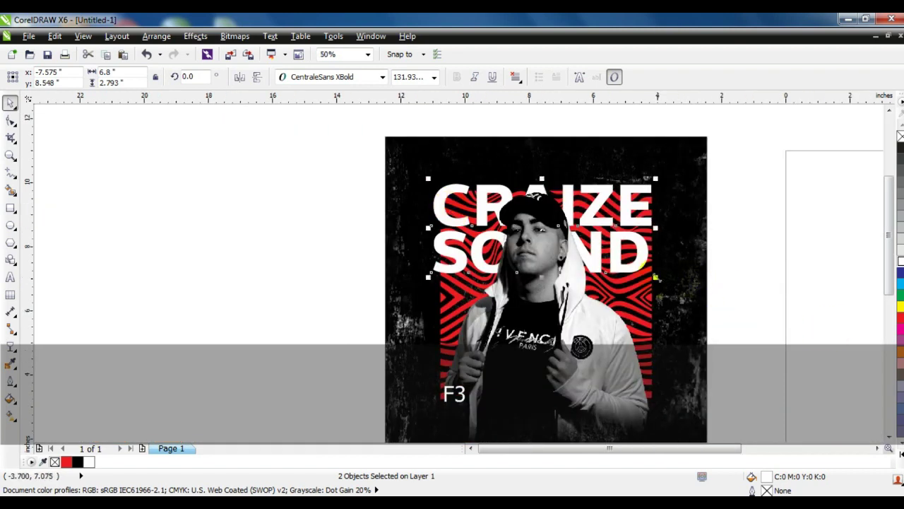
mouse_move(656, 178)
mouse_down()
mouse_move(682, 171)
mouse_move(671, 171)
mouse_up()
drag(420, 167, 410, 162)
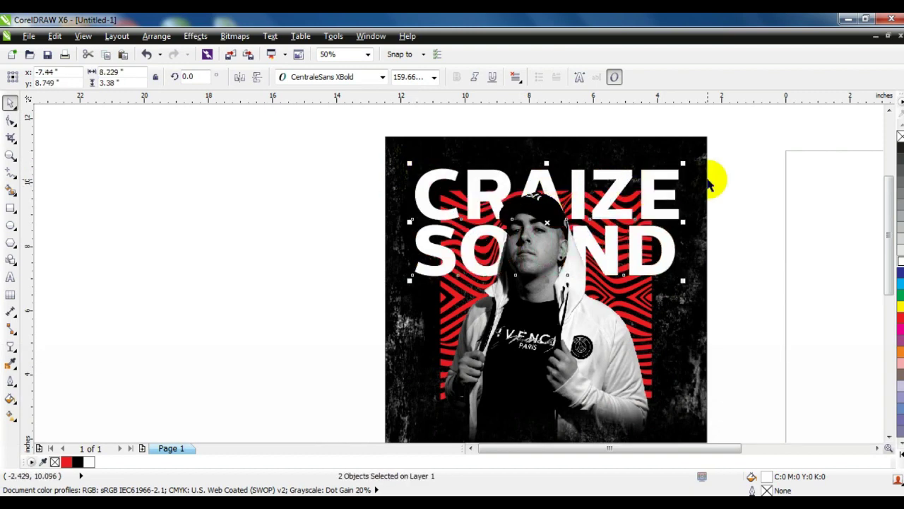
drag(619, 175, 615, 176)
click(760, 276)
Convert the SOUND text line to curves.
click(656, 257)
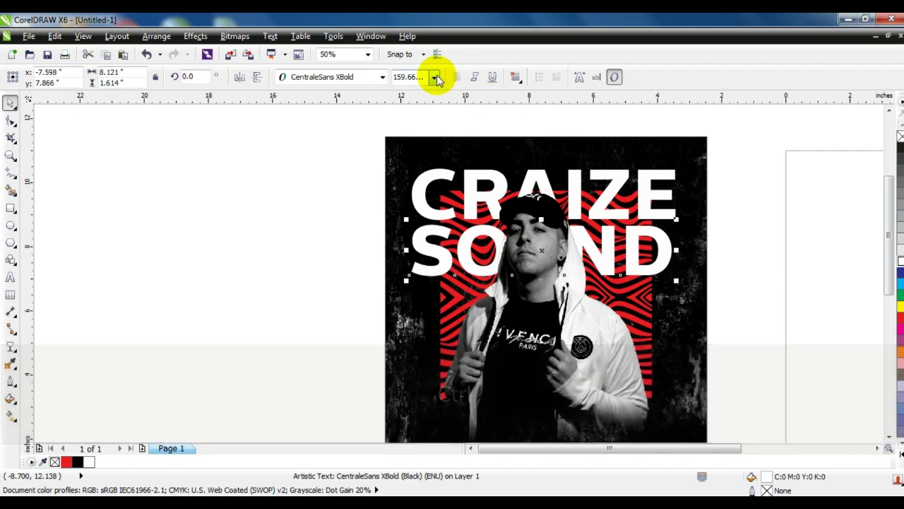
key(ctrl)
key(ctrl+q)
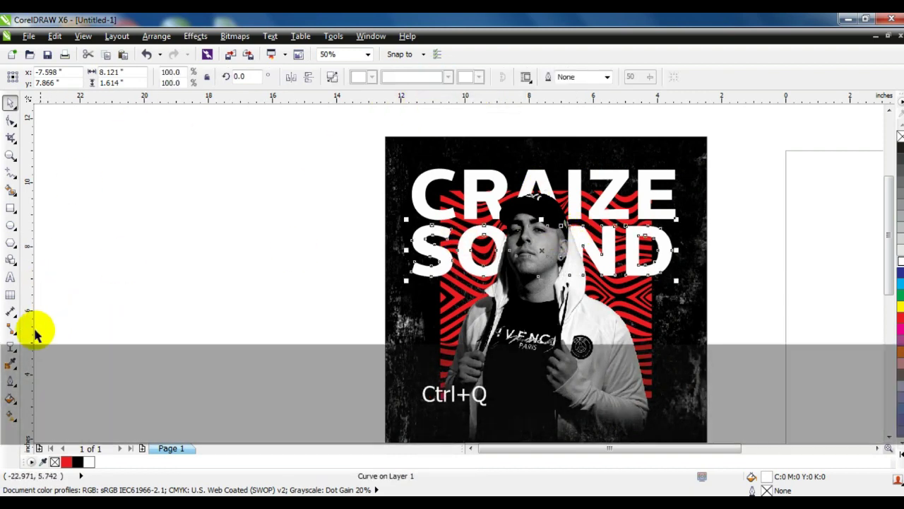
Give the SOUND curves a 4.0 pt outline with rounded corners, drawn behind the fill.
click(10, 380)
click(74, 180)
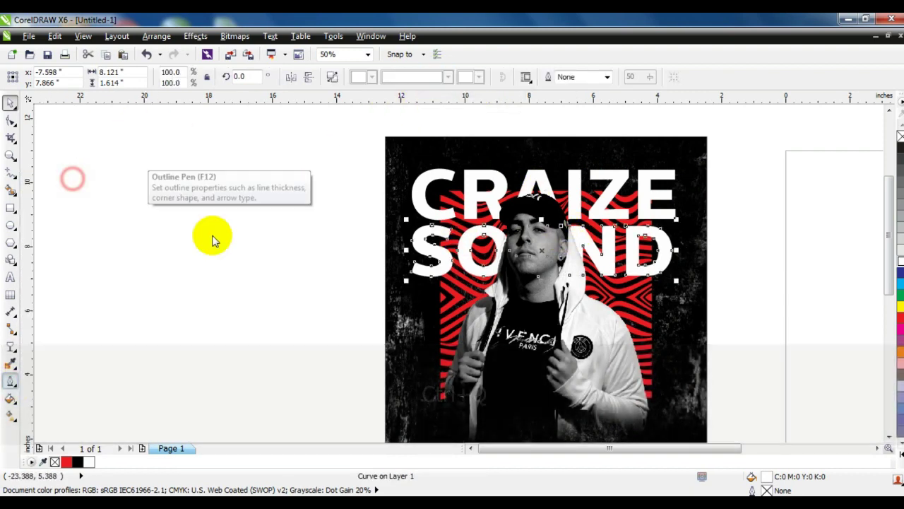
click(379, 186)
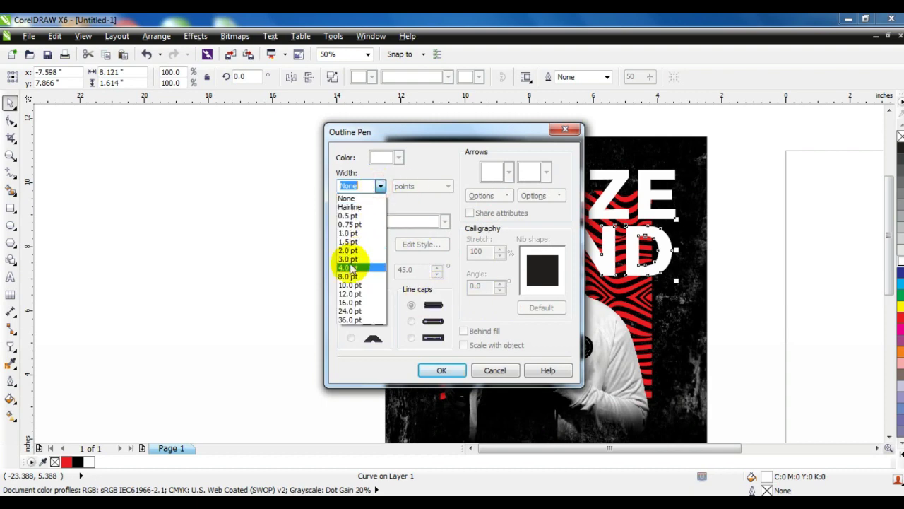
click(346, 263)
click(350, 321)
click(465, 331)
click(441, 371)
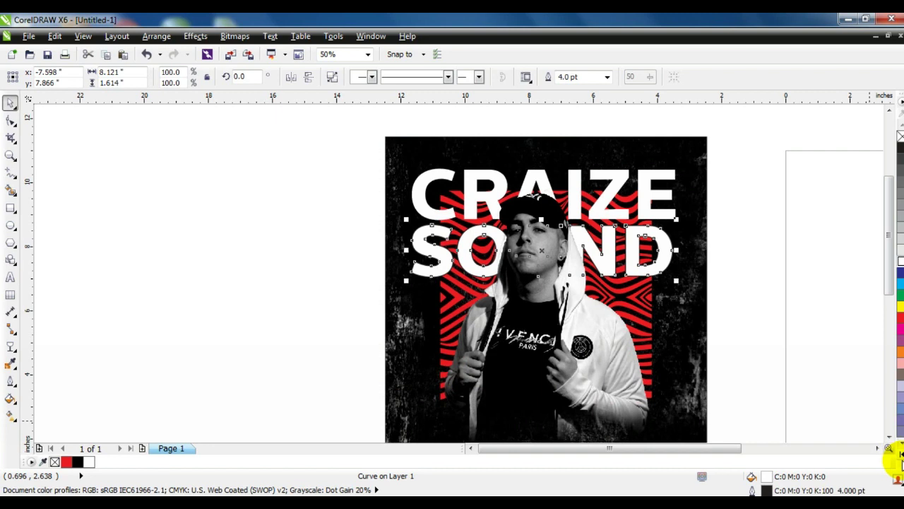
Colour the SOUND outline white and remove its fill so only the letter contours are drawn.
click(899, 453)
right_click(899, 136)
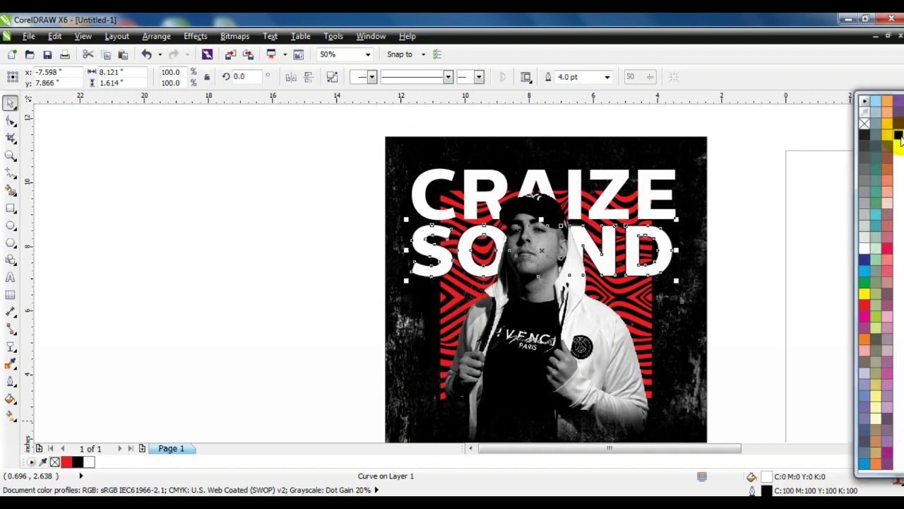
right_click(866, 248)
click(865, 124)
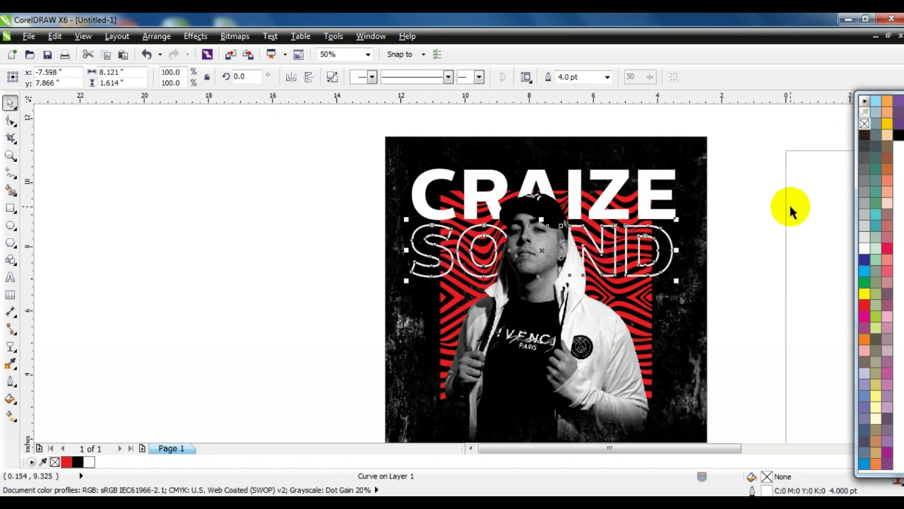
click(743, 249)
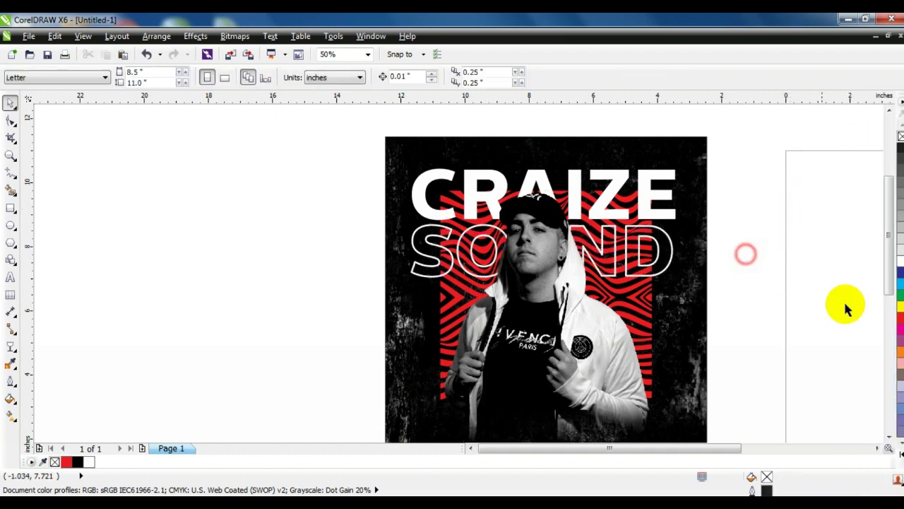
click(755, 303)
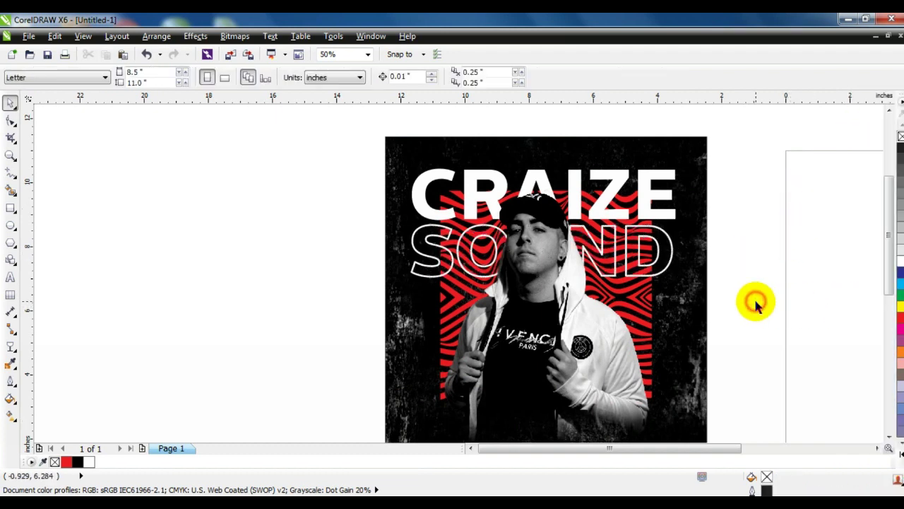
Add the artistic text Party Night on the empty area beside the square artwork.
click(10, 278)
click(125, 296)
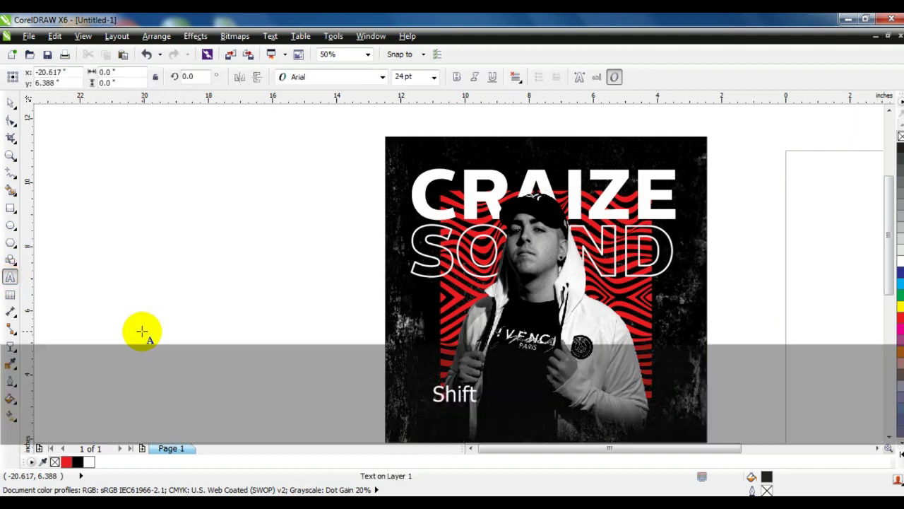
text(Party Night)
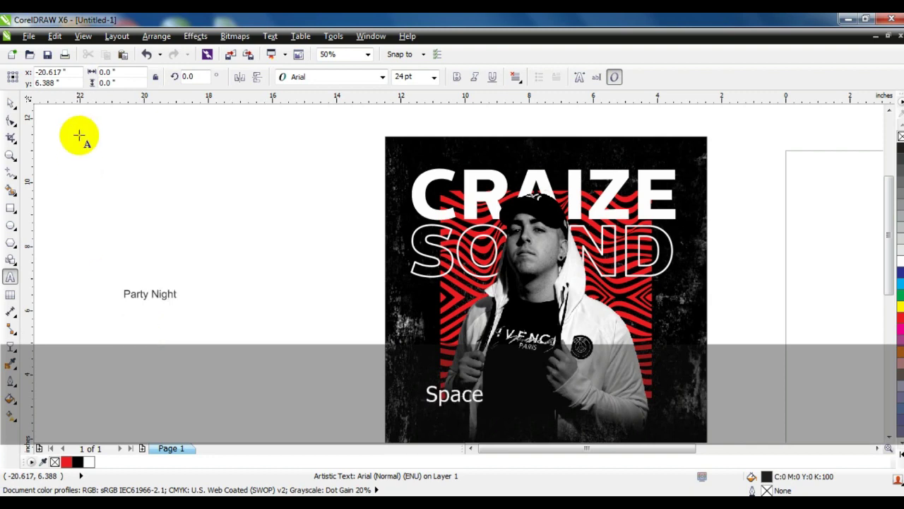
click(10, 104)
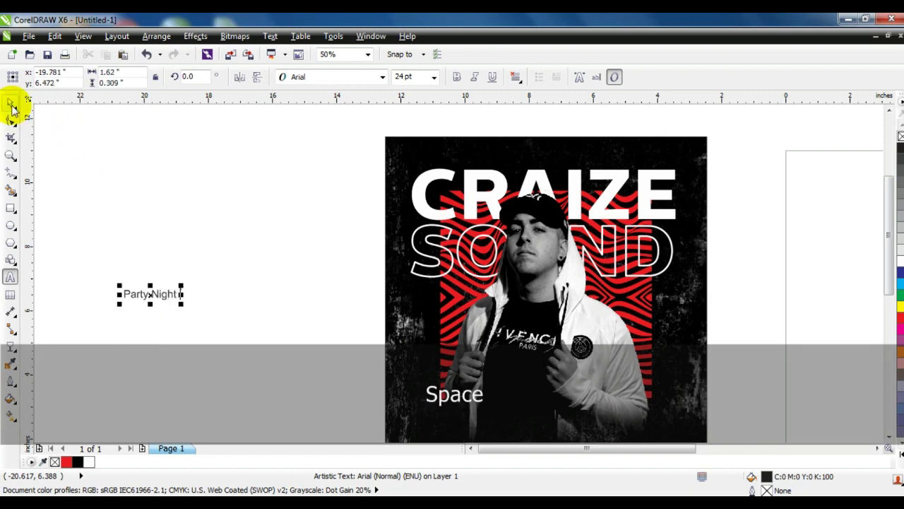
Set the Party Night text in the Sketch font and enlarge it to about 6.5 × 1.3 inches.
click(356, 80)
text(Sketch)
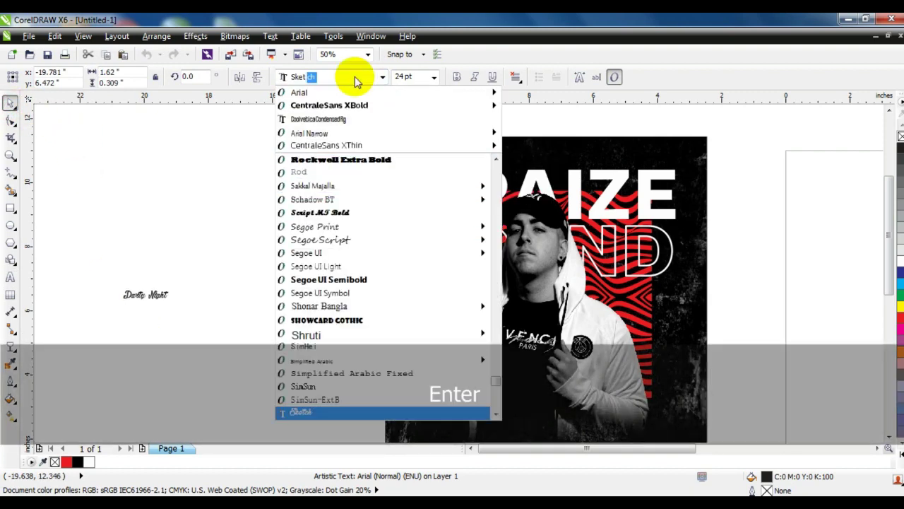
key(Return)
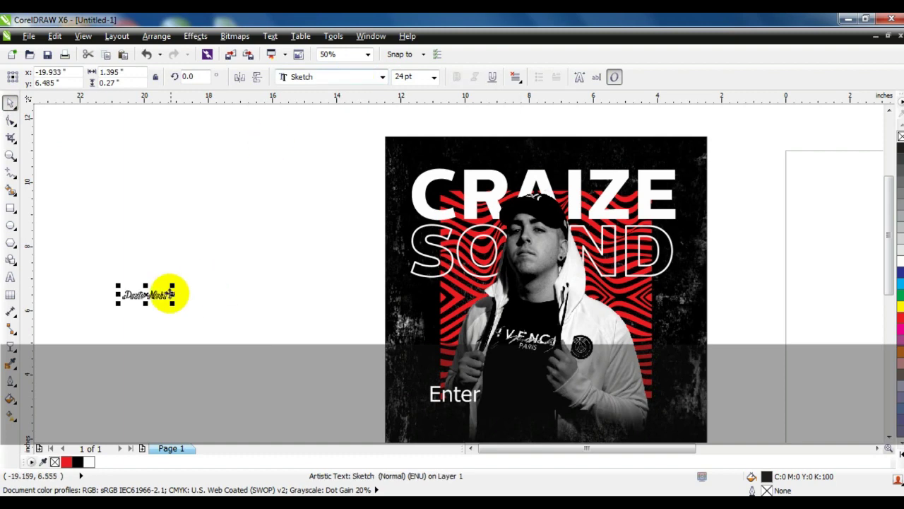
drag(172, 304, 253, 352)
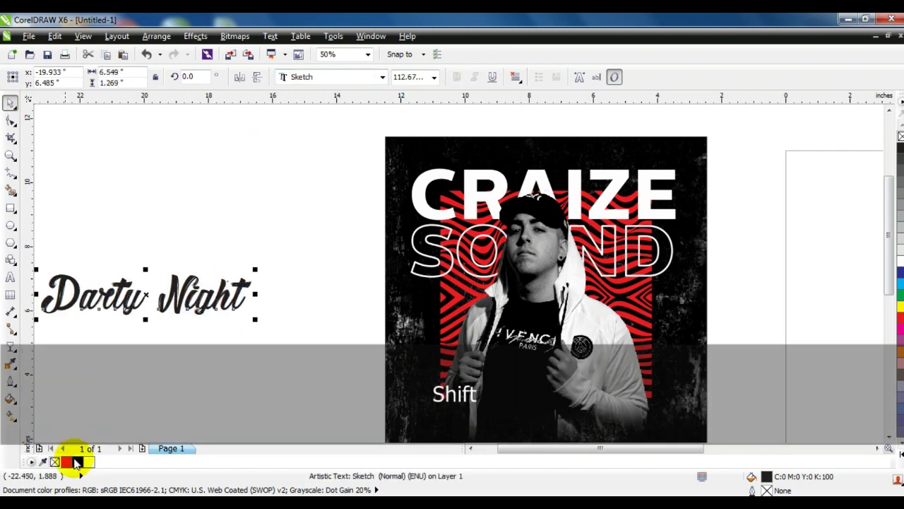
Fill the Party Night text red and place it slightly reduced across the lower part of the portrait.
click(66, 460)
drag(148, 299, 507, 405)
drag(567, 400, 569, 397)
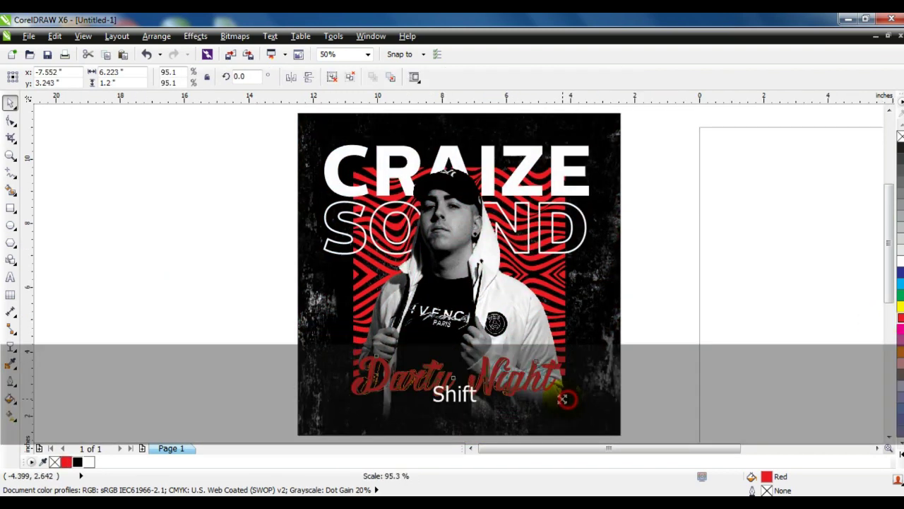
Deselect everything and check the whole composition in a full-screen preview.
click(675, 385)
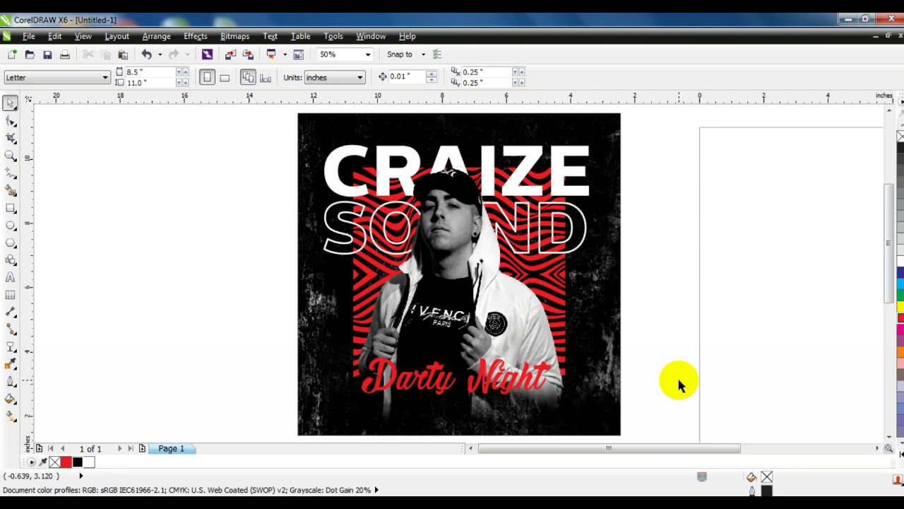
key(F9)
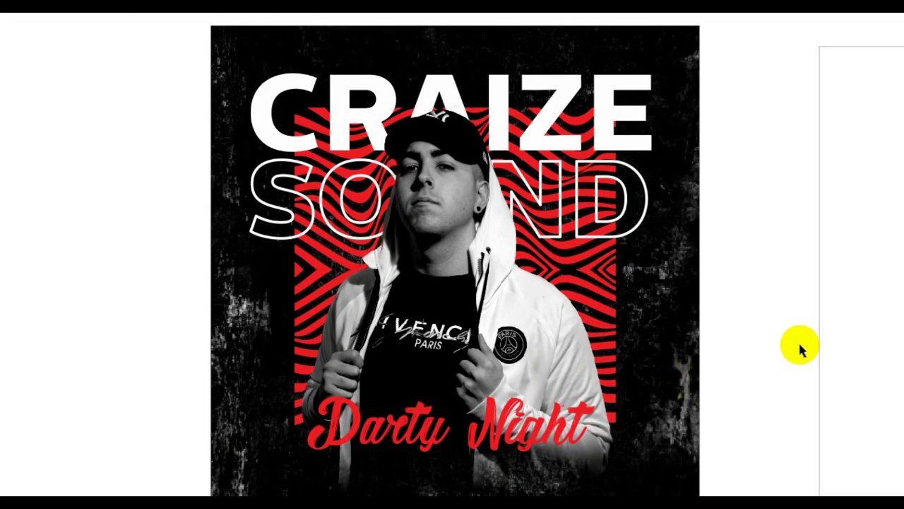
click(800, 346)
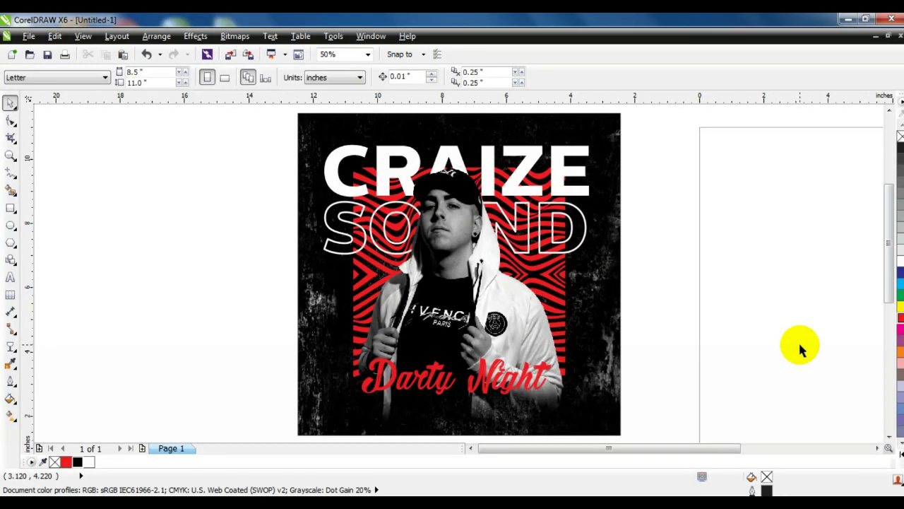